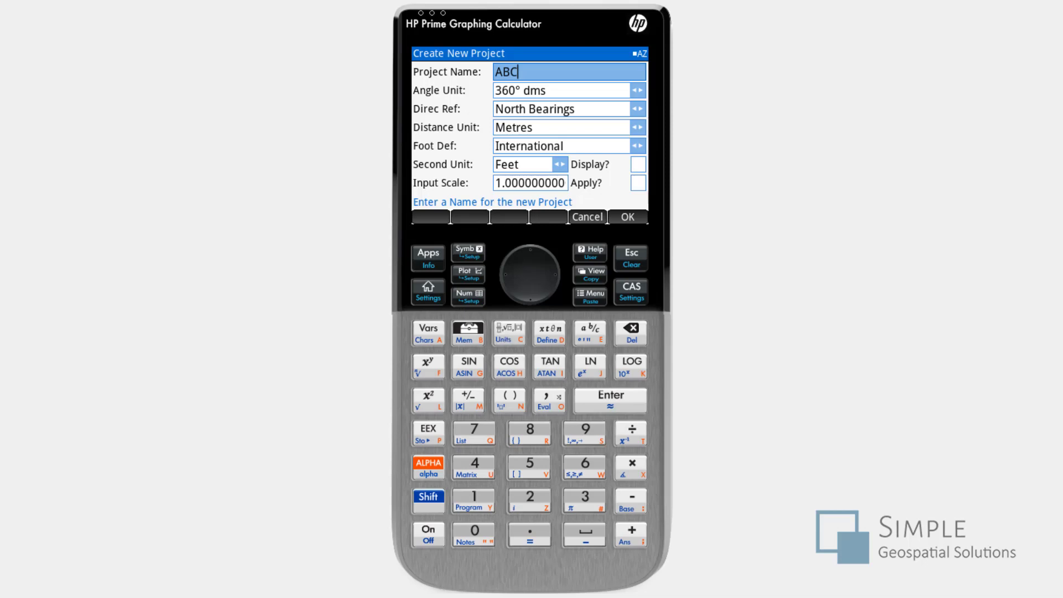
- Name the new project PROJECT and open its Input Scale value for editing
left_click(581, 220)
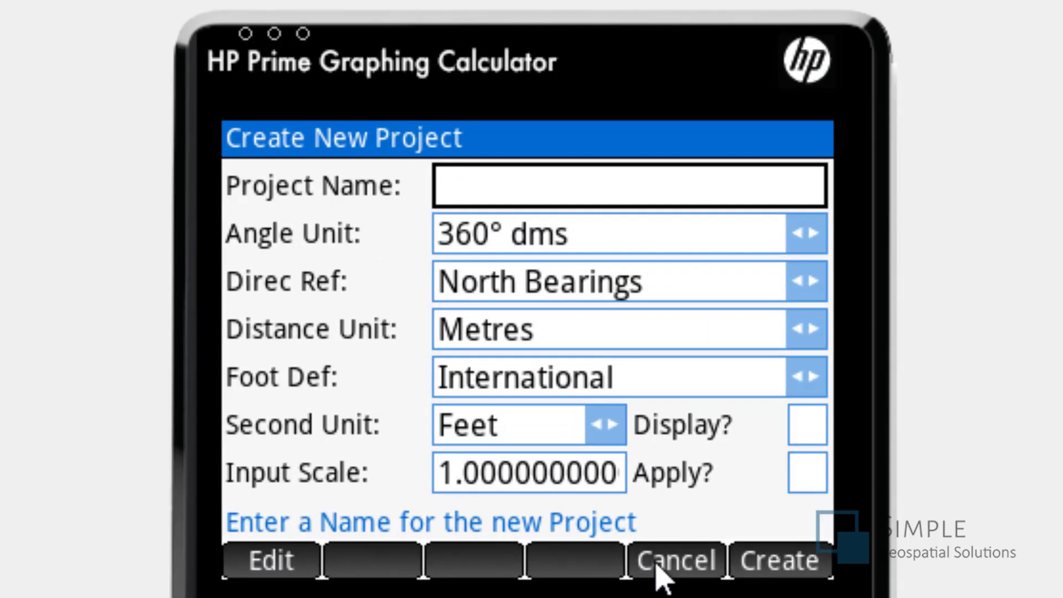
left_click(521, 192)
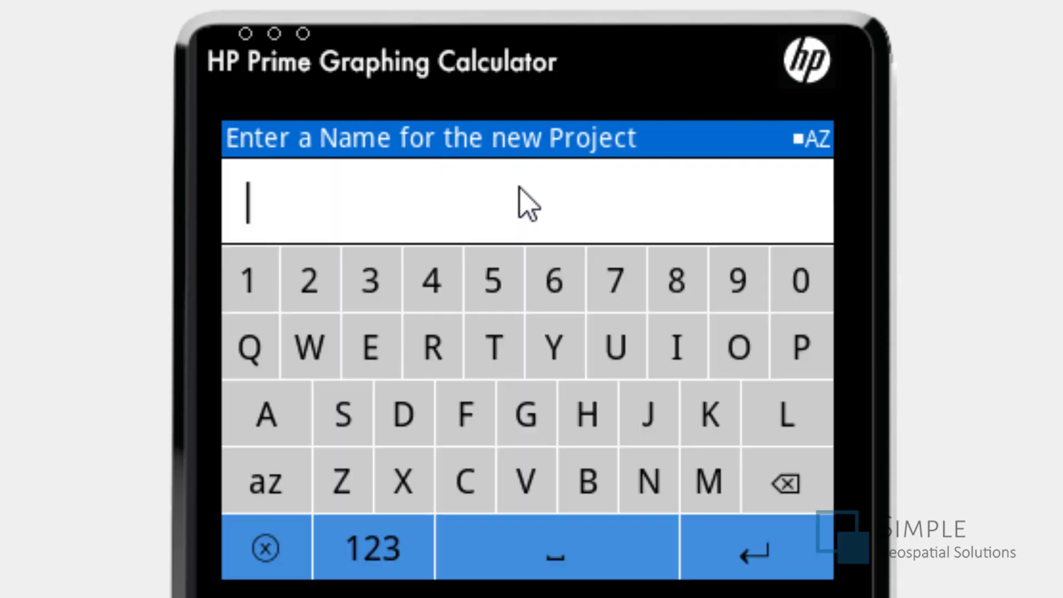
left_click(807, 355)
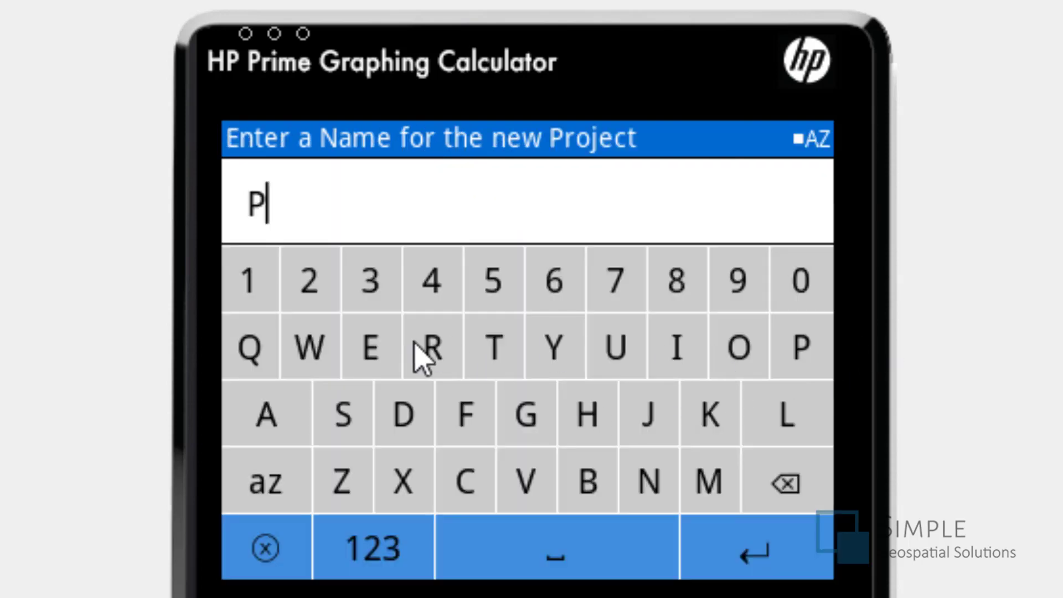
left_click(415, 343)
left_click(754, 355)
left_click(648, 404)
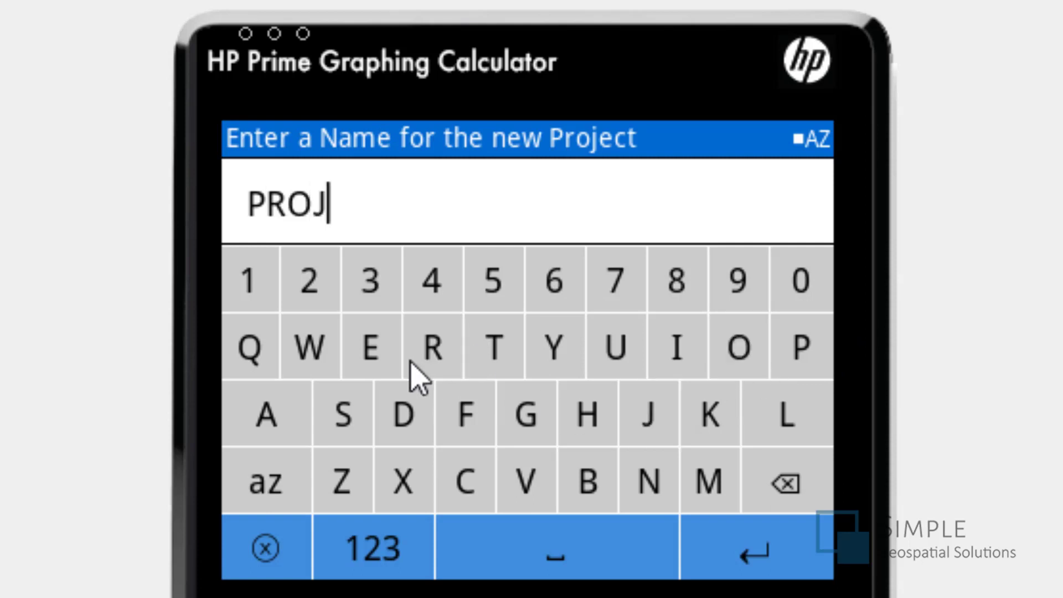
left_click(372, 358)
left_click(466, 476)
left_click(502, 358)
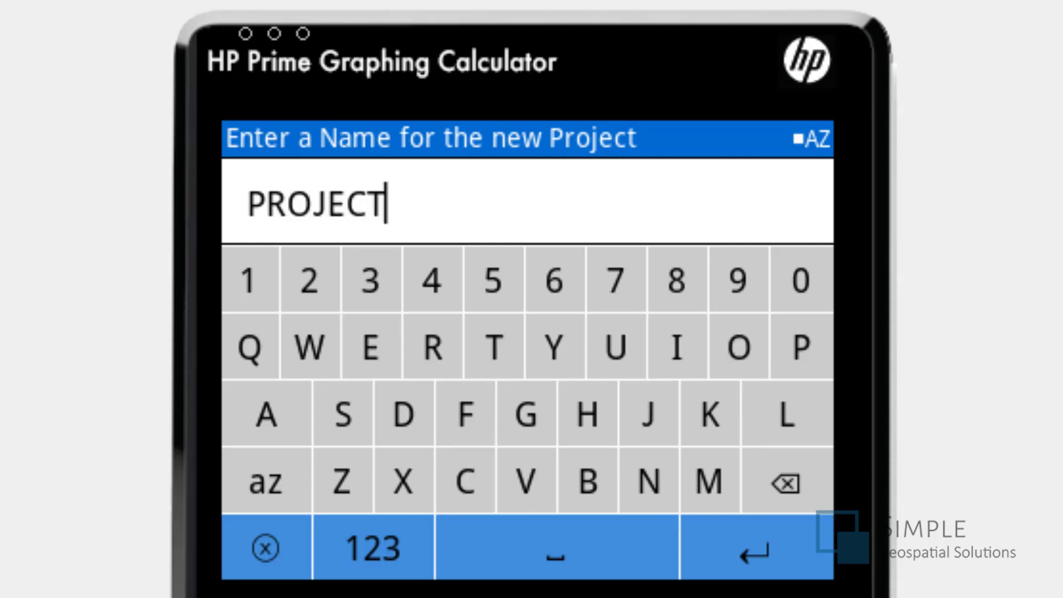
left_click(777, 566)
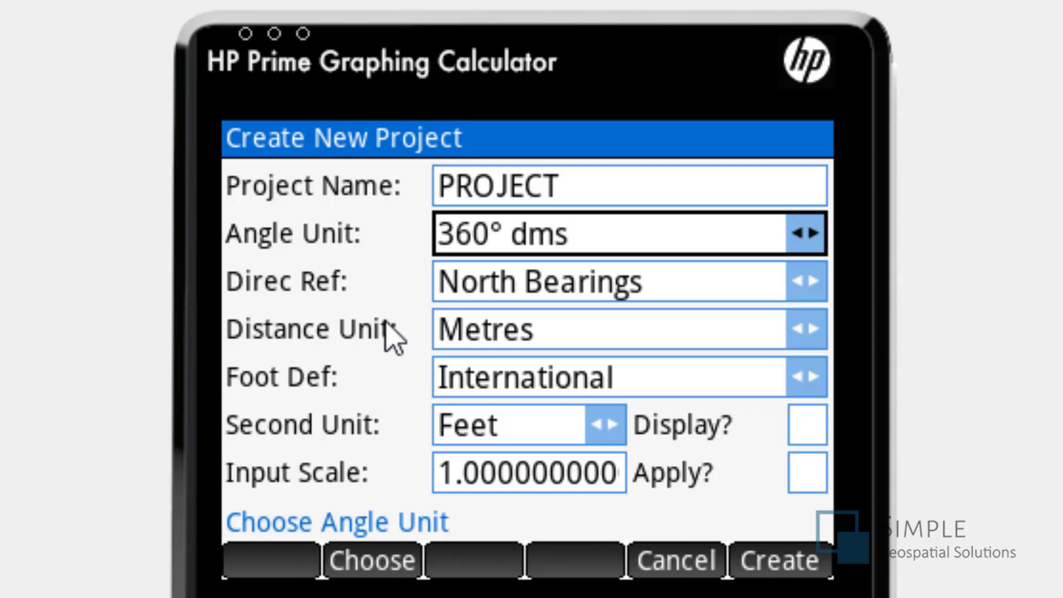
left_click(526, 481)
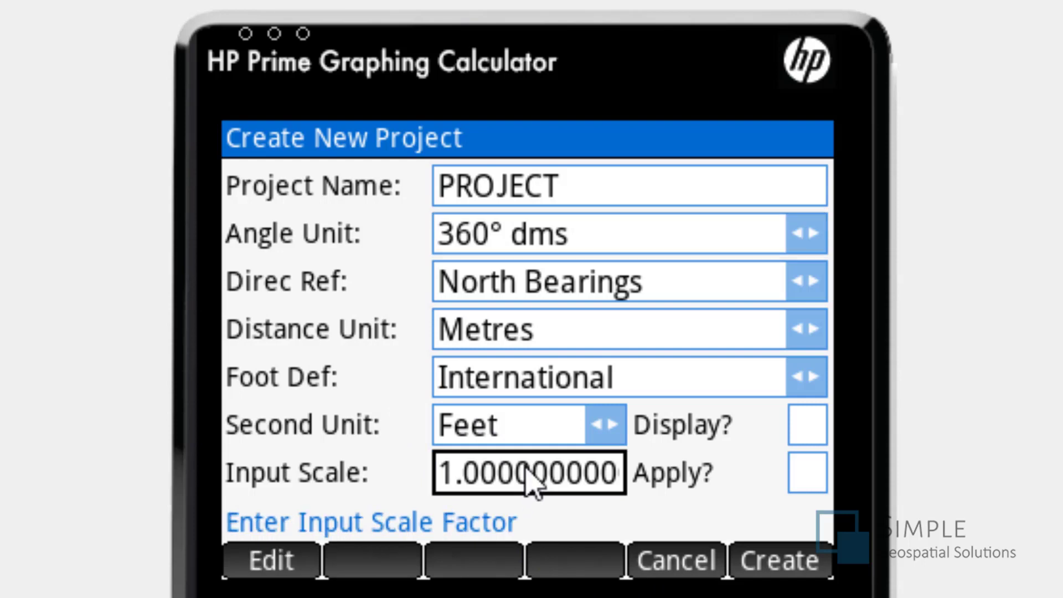
left_click(517, 473)
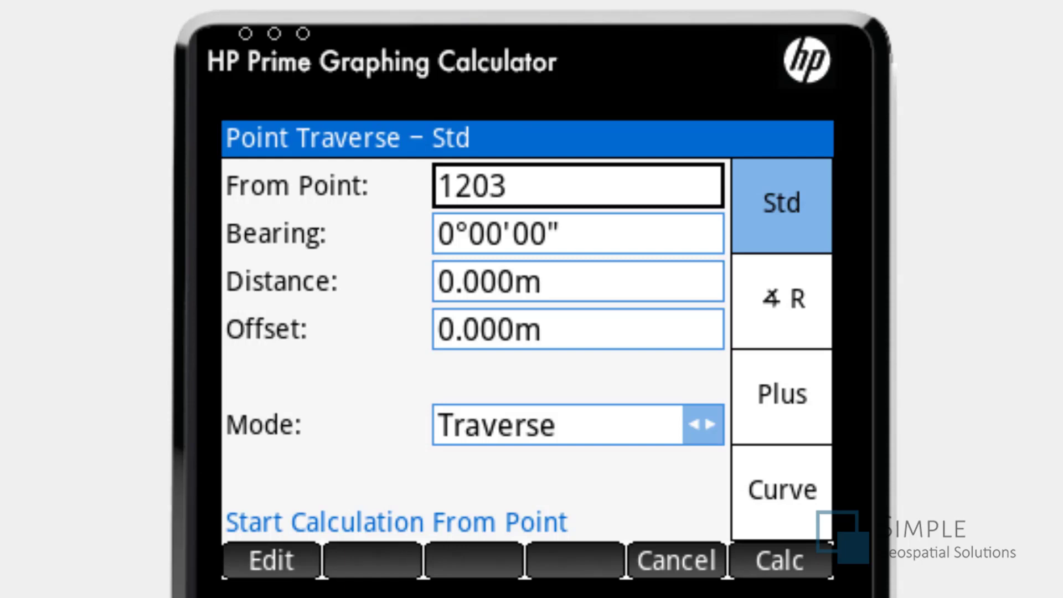
- Choose point 1203 from the points database as the traverse's From Point
left_click(541, 185)
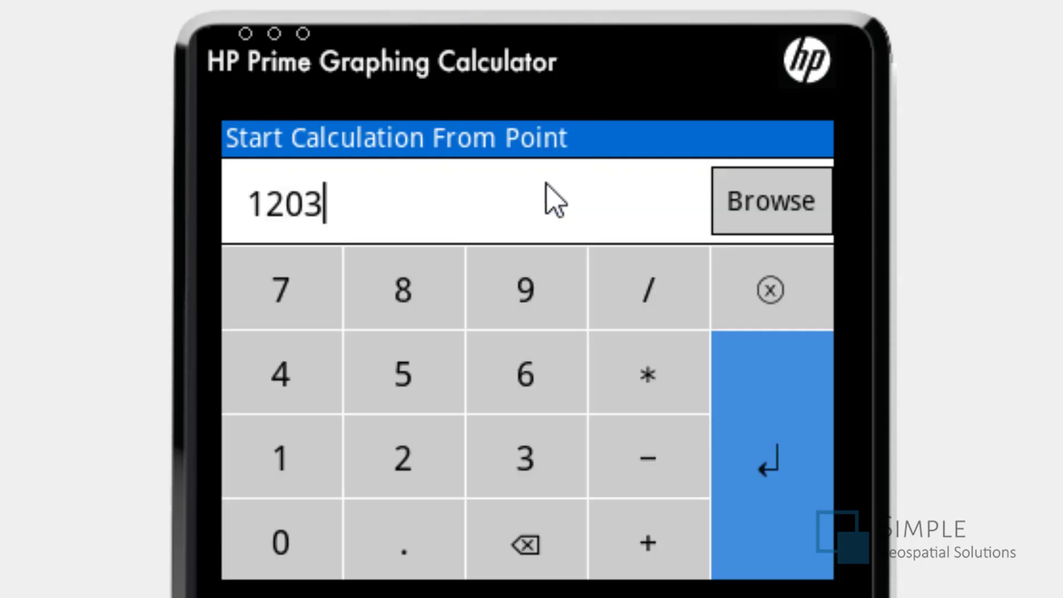
left_click(749, 216)
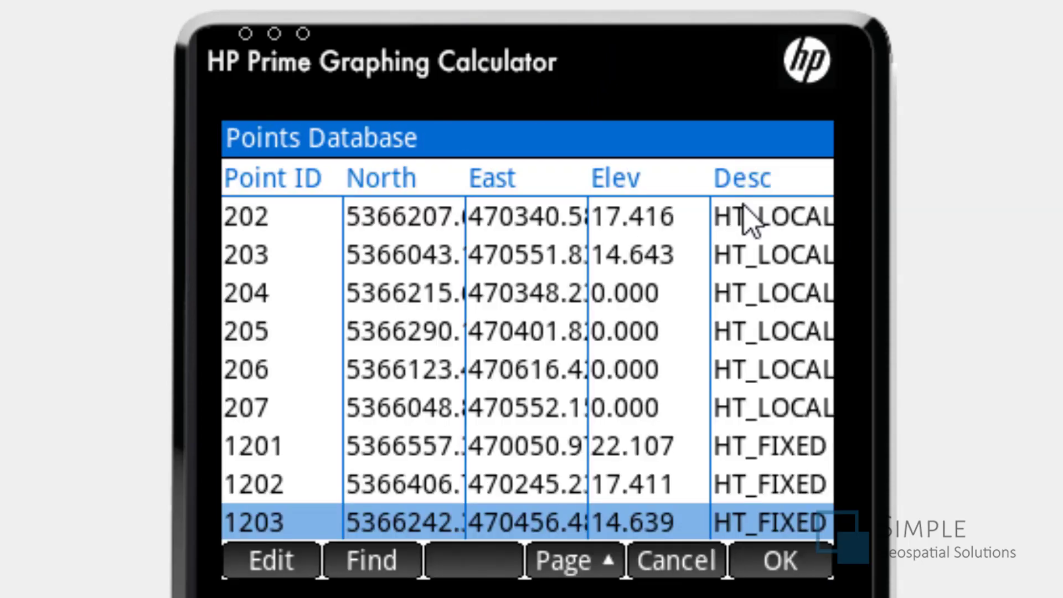
key("Return")
- Set the traverse bearing by entering quadrant bearing 451 and converting it to a full-circle bearing
left_click(598, 235)
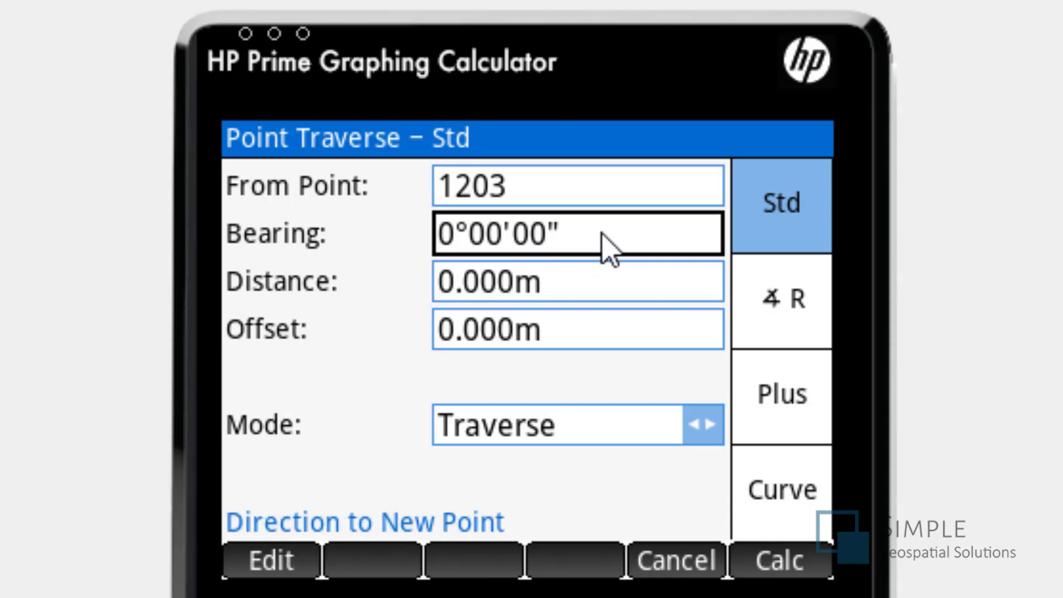
left_click(602, 234)
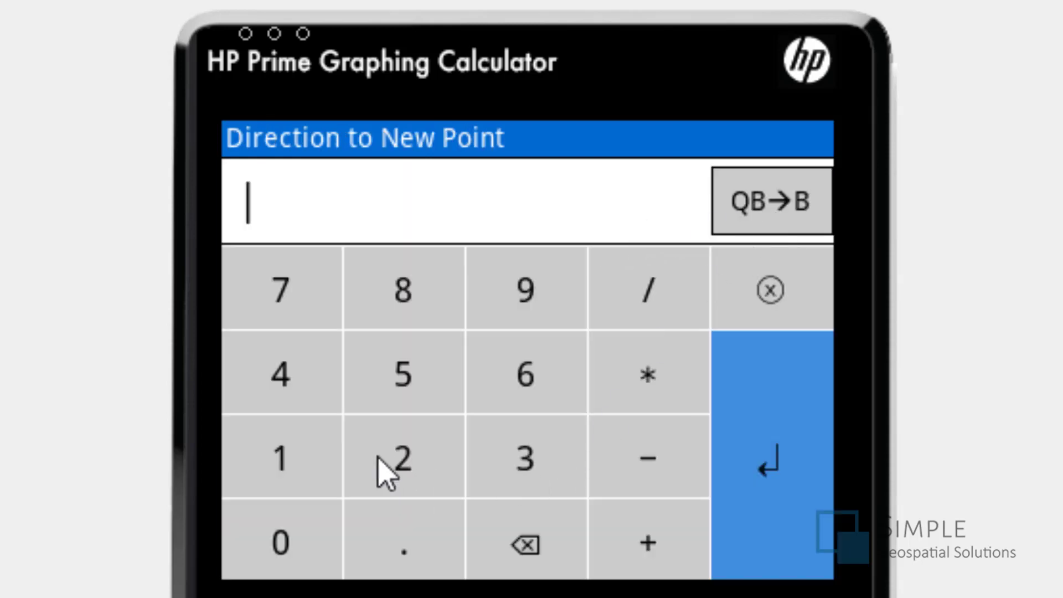
type("451")
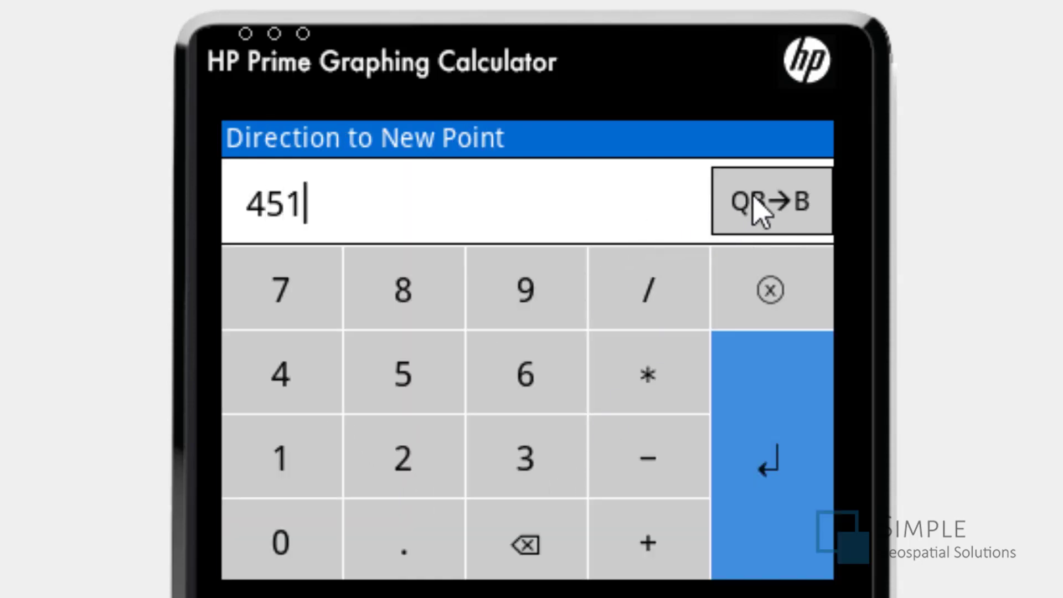
left_click(754, 195)
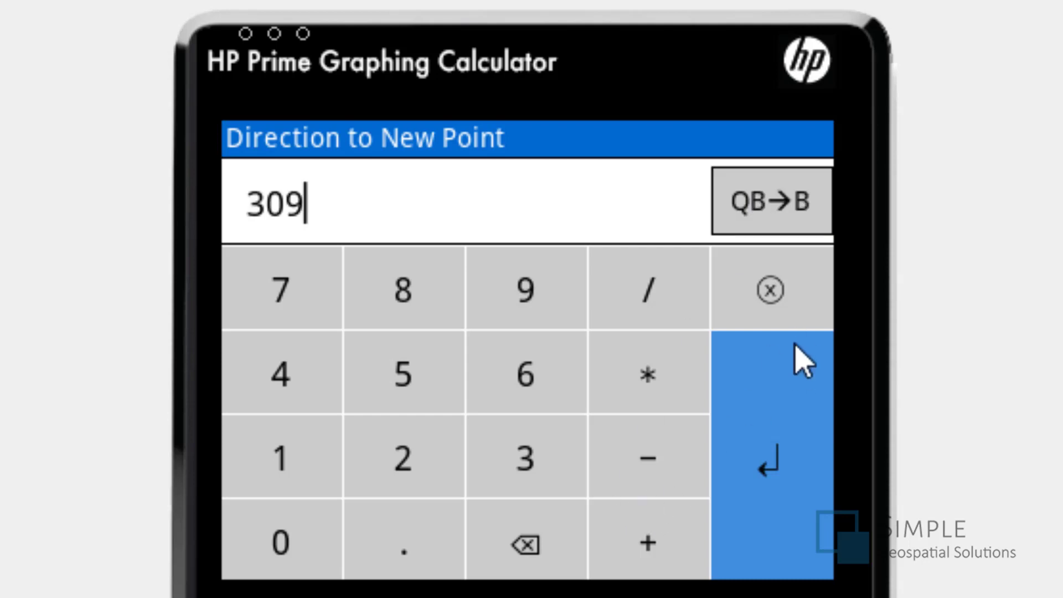
left_click(796, 430)
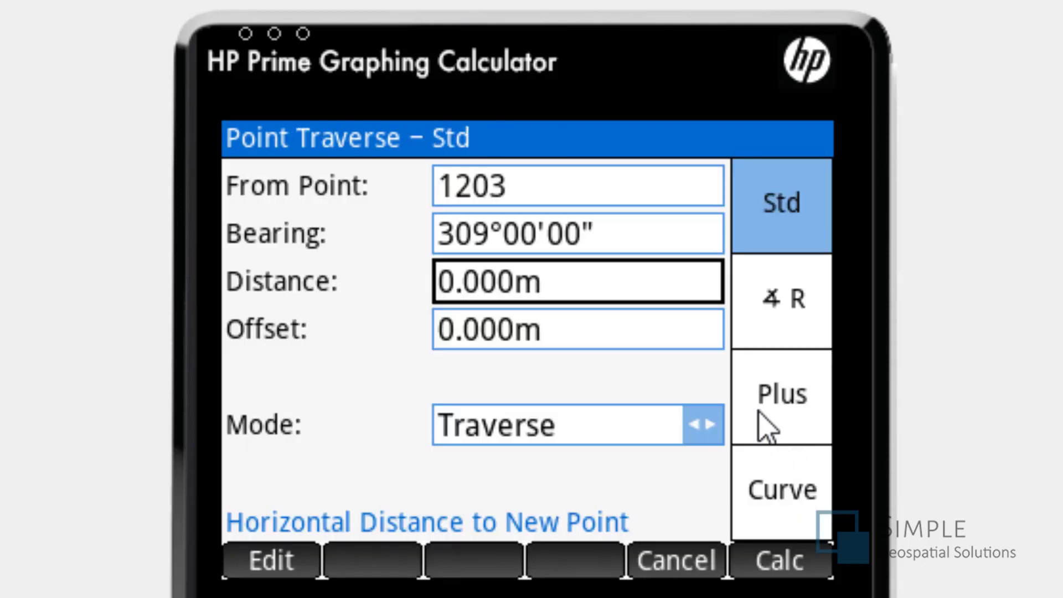
- Set the traverse distance by entering 50 feet and converting it to metres
left_click(582, 286)
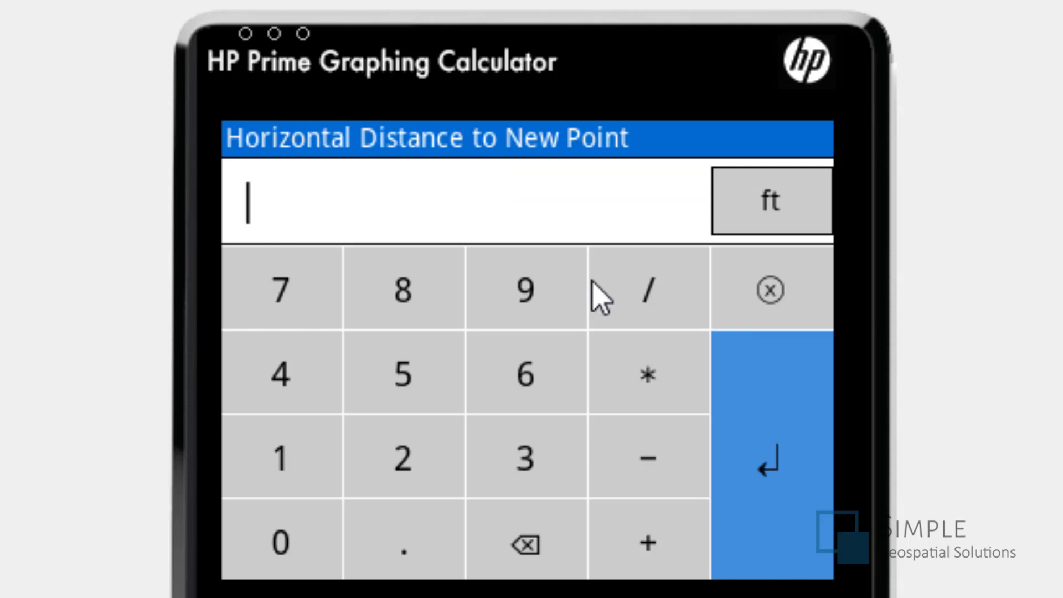
type("50")
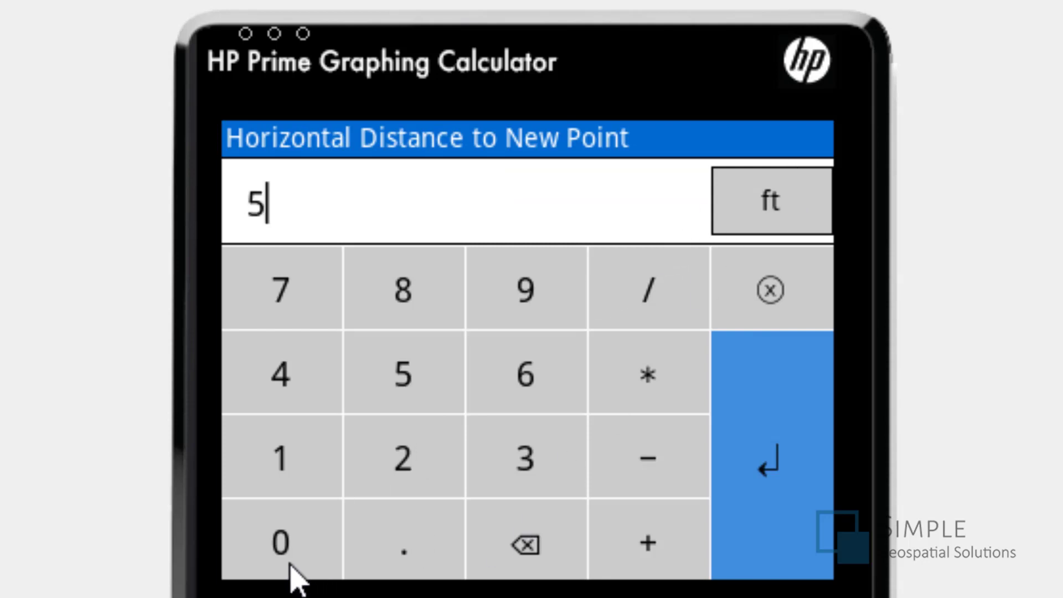
left_click(767, 214)
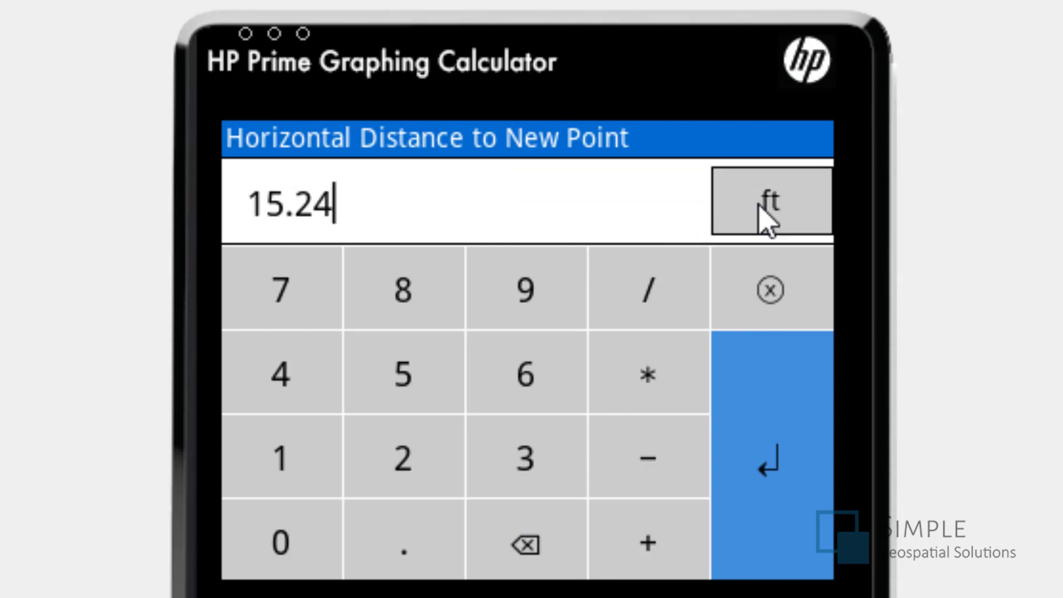
left_click(764, 414)
- Switch the traverse to angle-right entry and set Angle Right from 25.75 decimal degrees
left_click(767, 321)
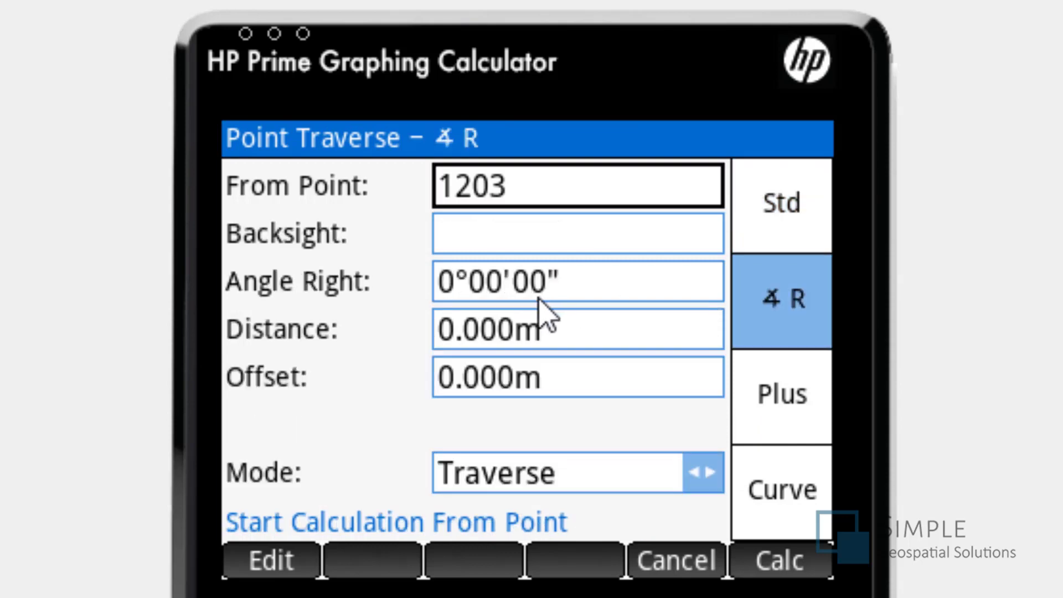
left_click(595, 291)
left_click(588, 299)
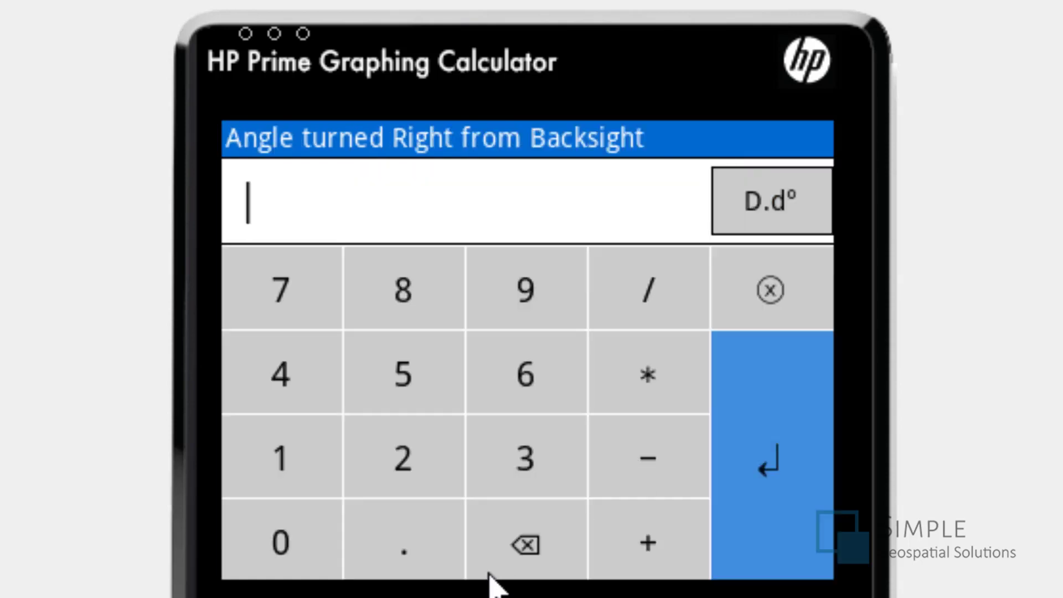
left_click(414, 470)
left_click(403, 391)
left_click(403, 548)
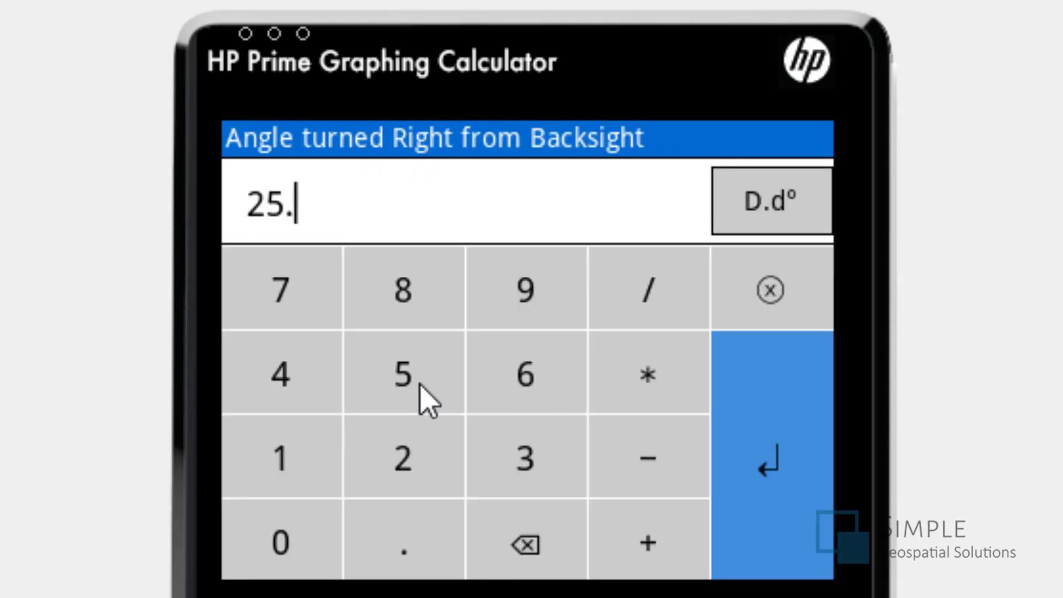
left_click(401, 363)
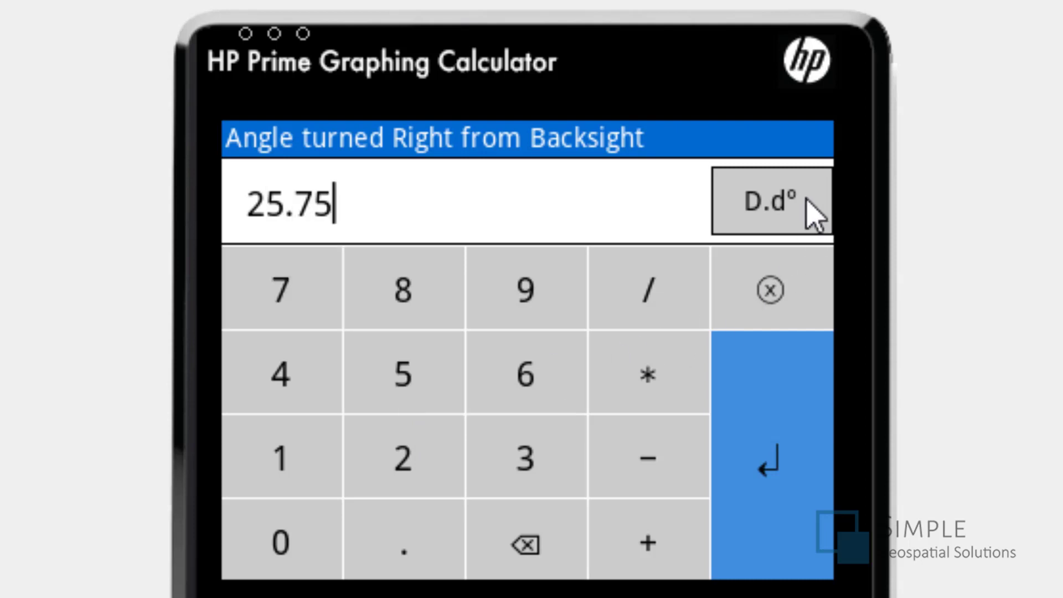
left_click(789, 203)
left_click(796, 398)
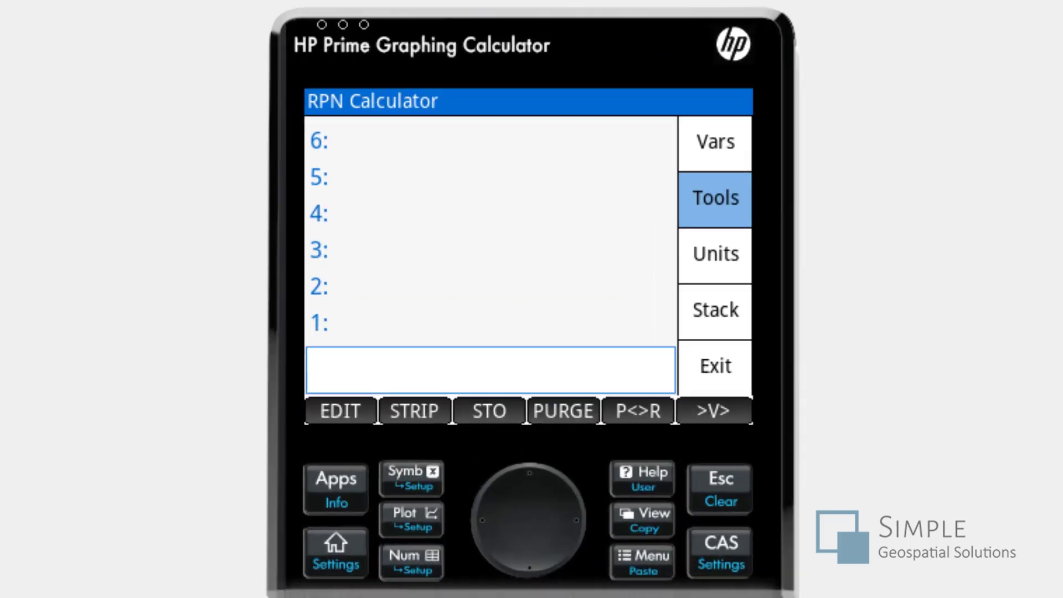
- Place a distance of 15 metres on the RPN calculator stack
left_click(474, 499)
type("5")
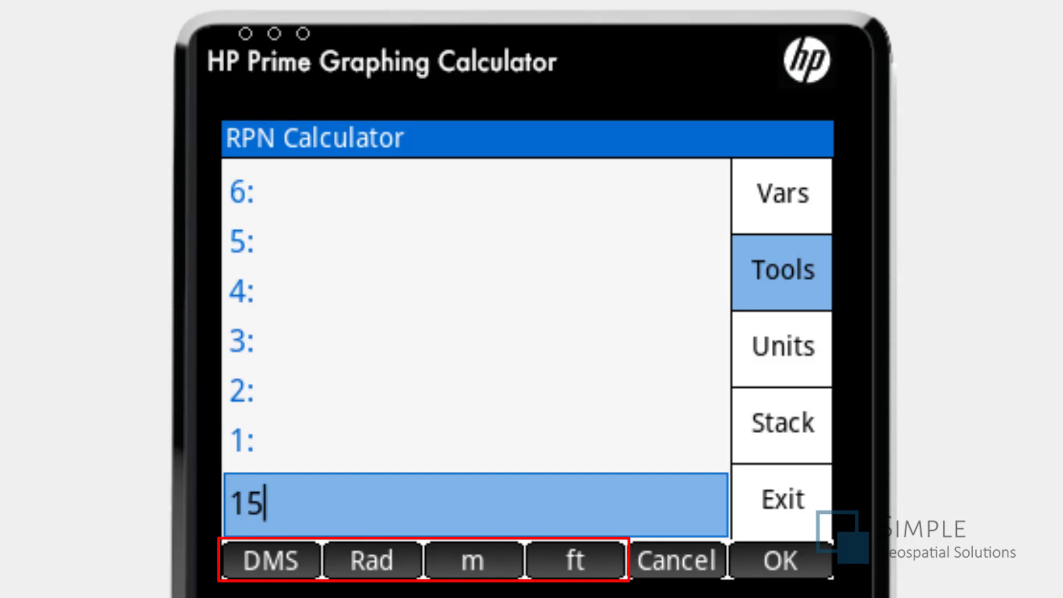
left_click(472, 571)
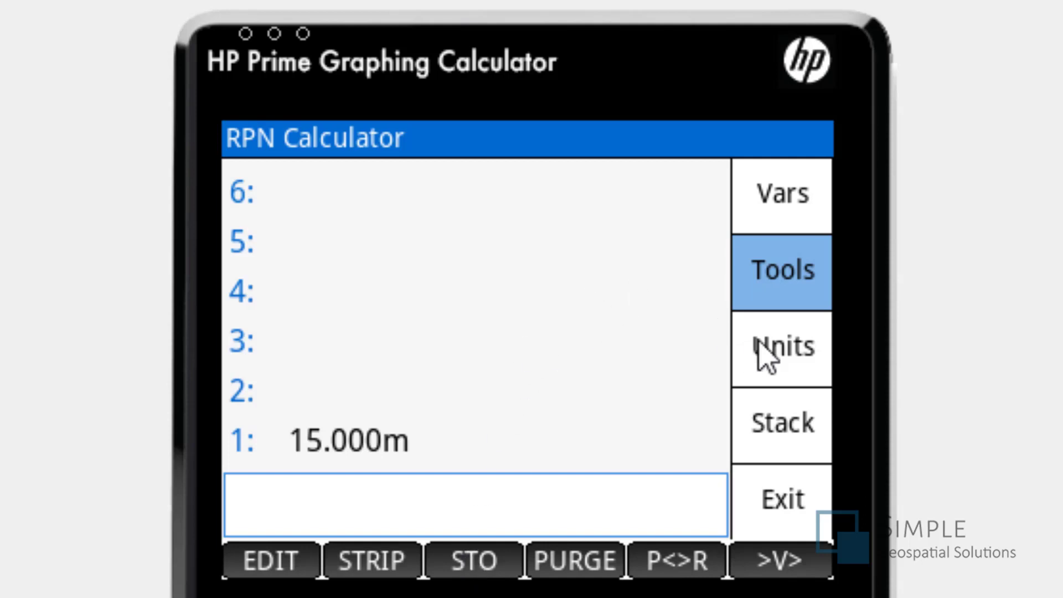
left_click(762, 361)
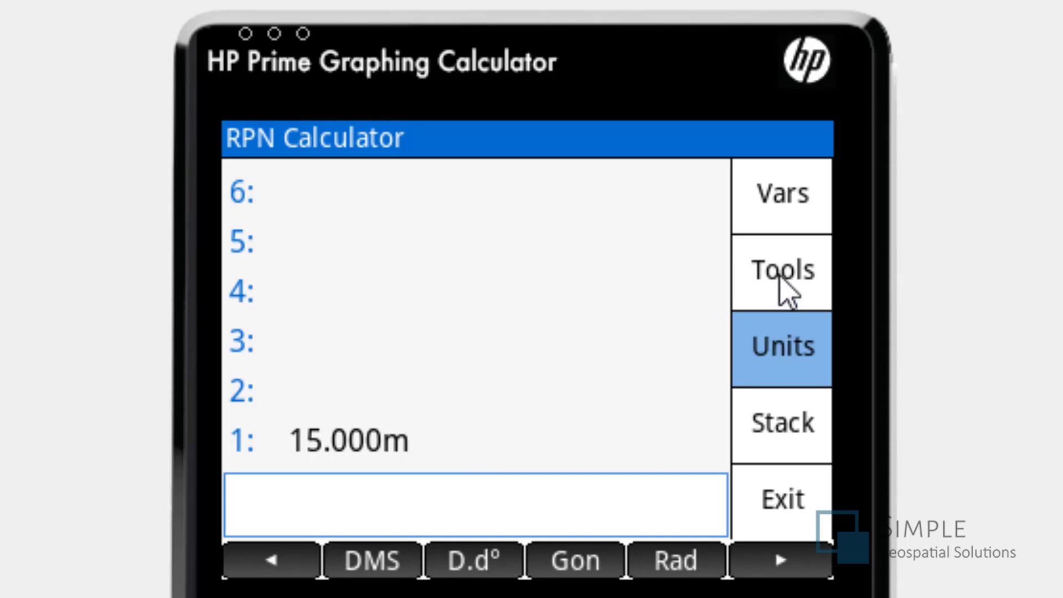
left_click(780, 281)
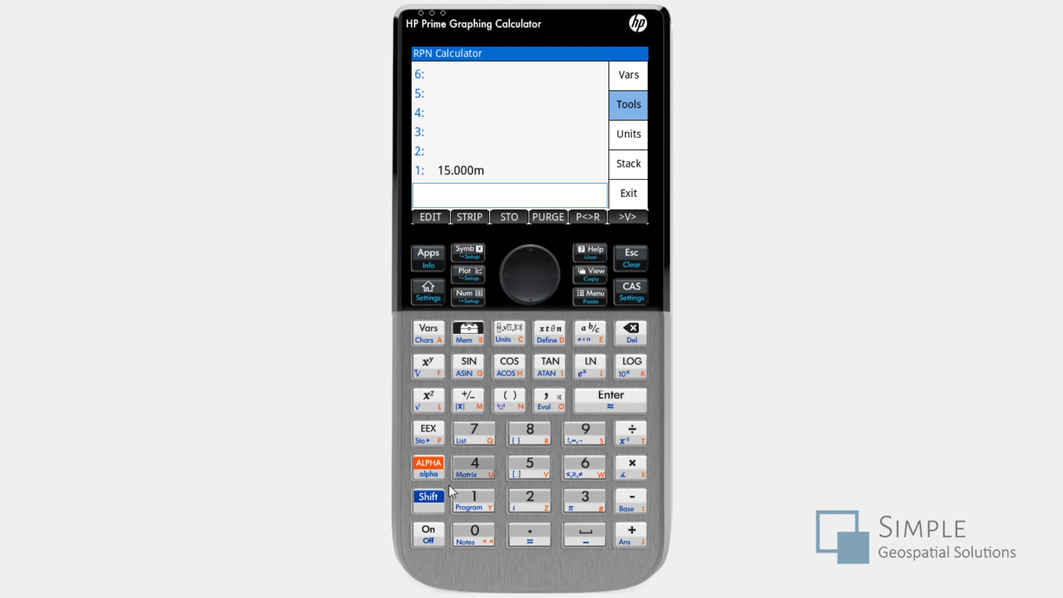
- Start defining a vector in the RPN calculator and mark the rectangular vector as three-dimensional
left_click(437, 502)
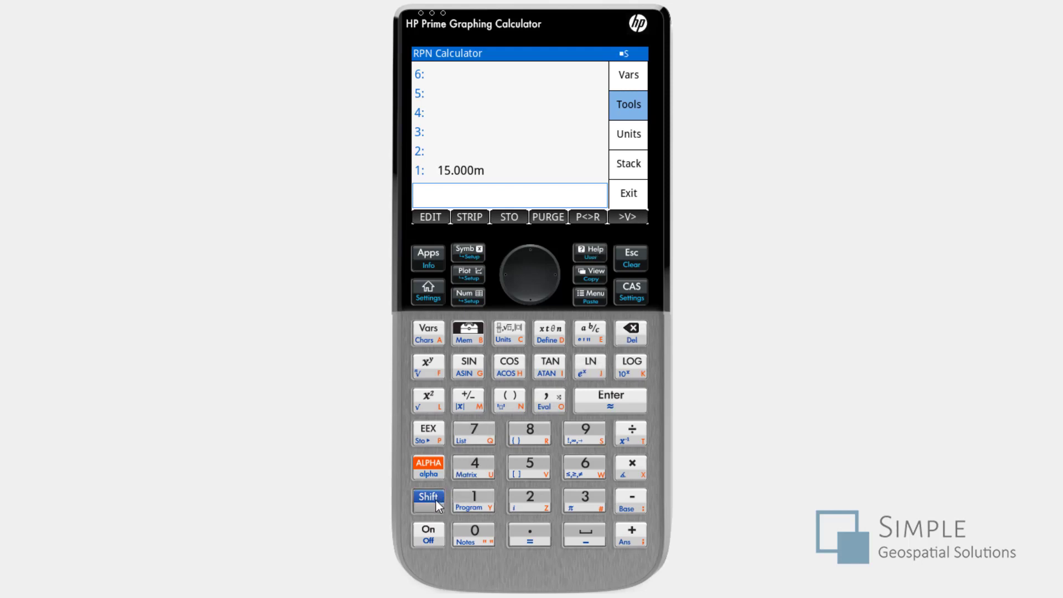
left_click(530, 470)
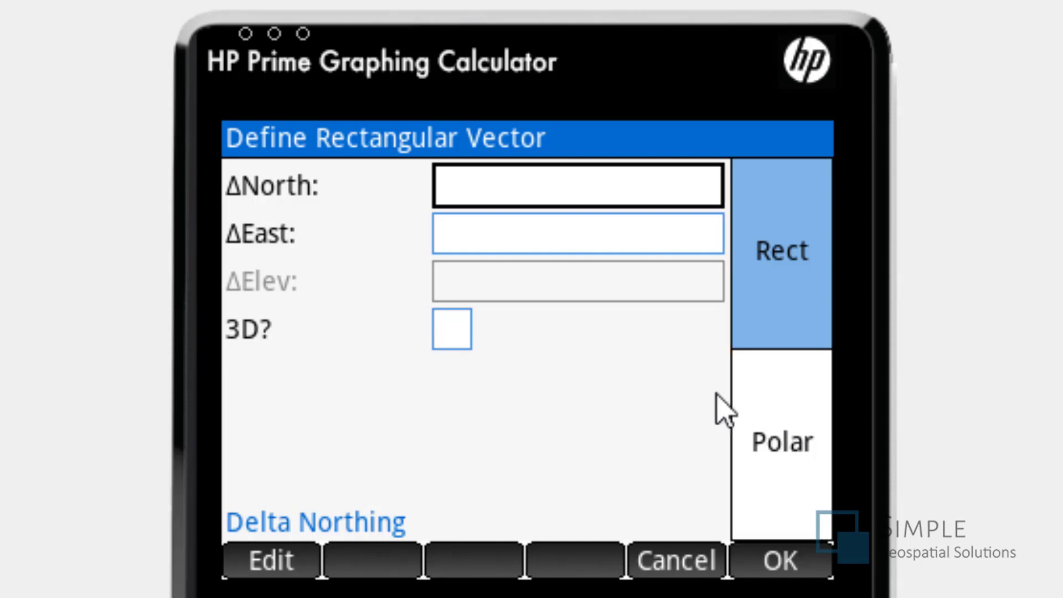
left_click(452, 343)
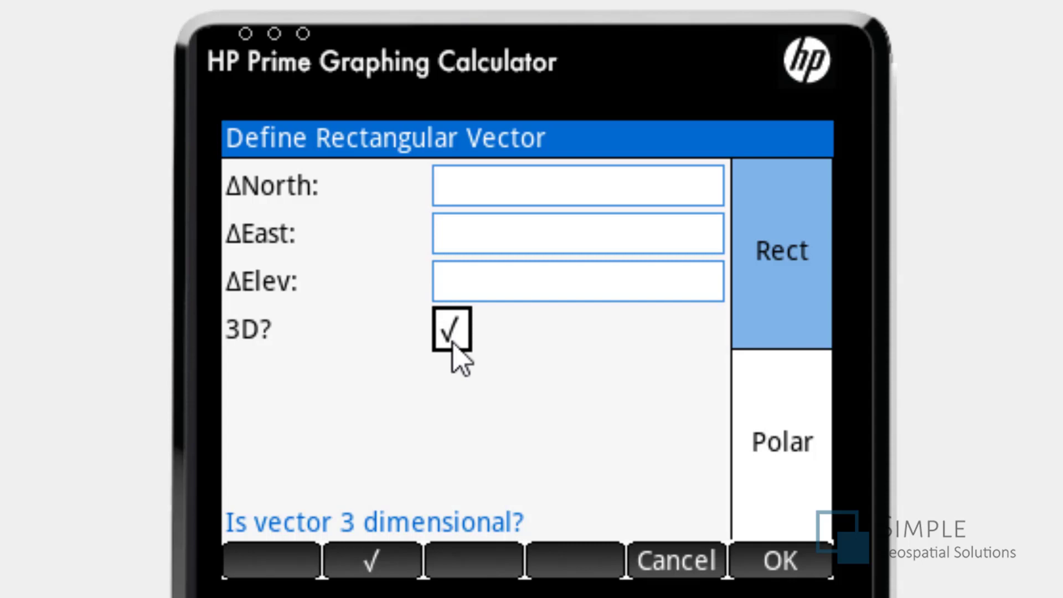
- Add a two-dimensional polar vector of 20 m at bearing 52° to the stack and convert it to rectangular form
left_click(804, 453)
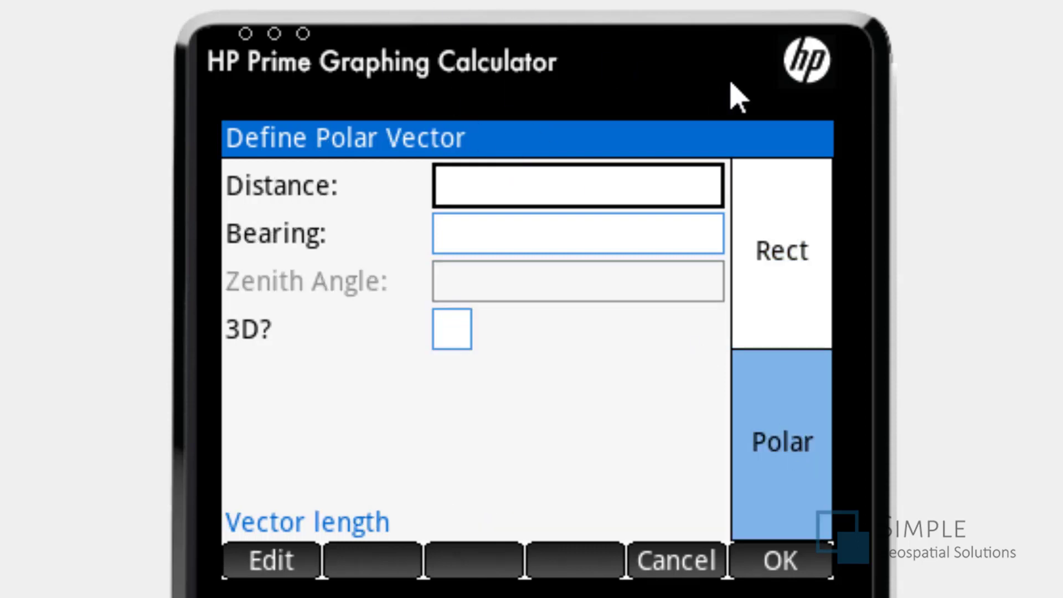
type("20")
key("Return")
type("52")
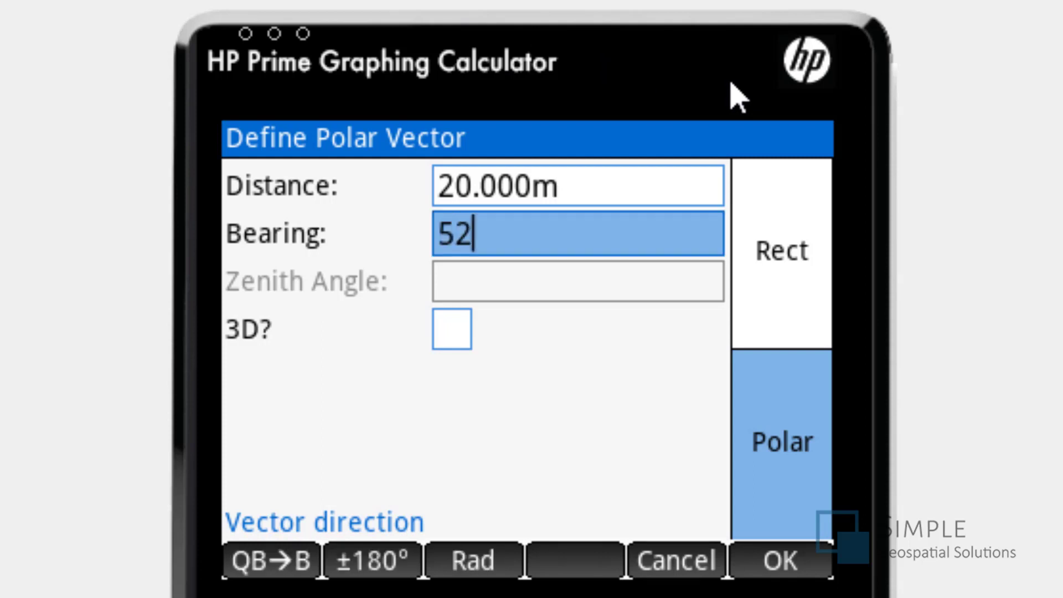
key("Return")
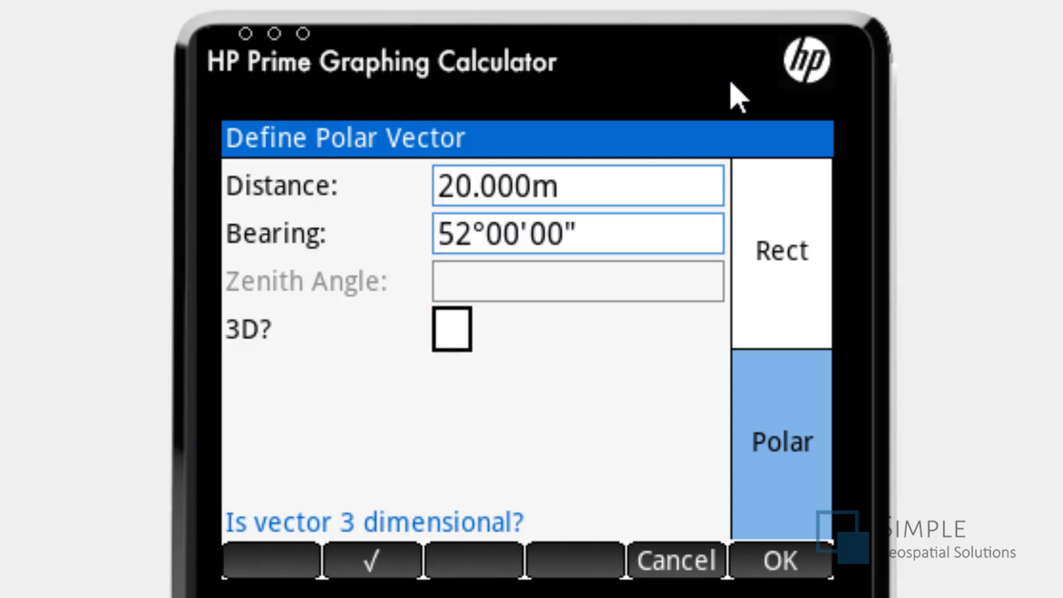
key("Return")
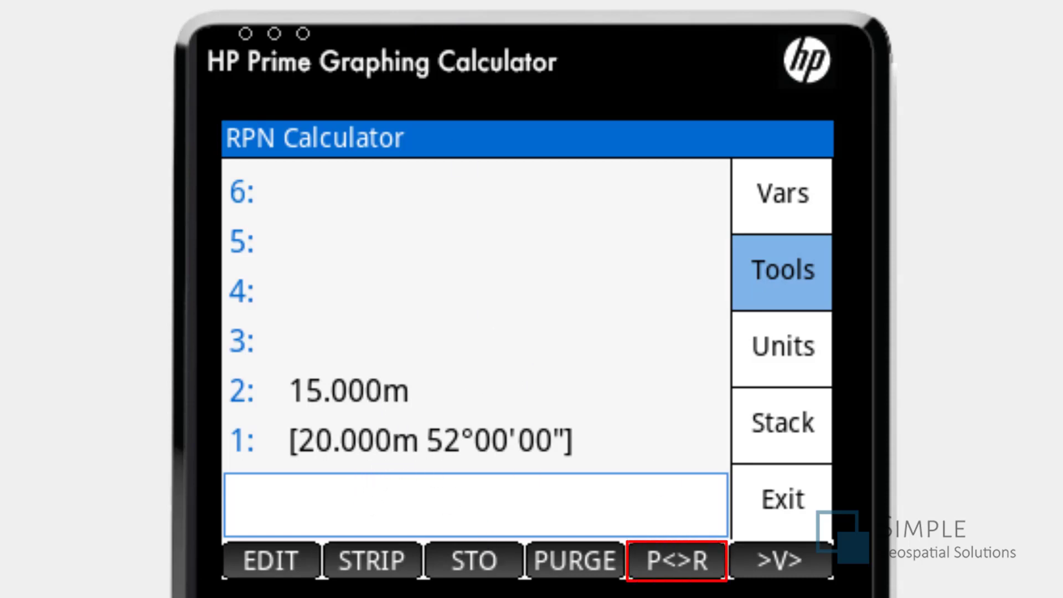
left_click(678, 573)
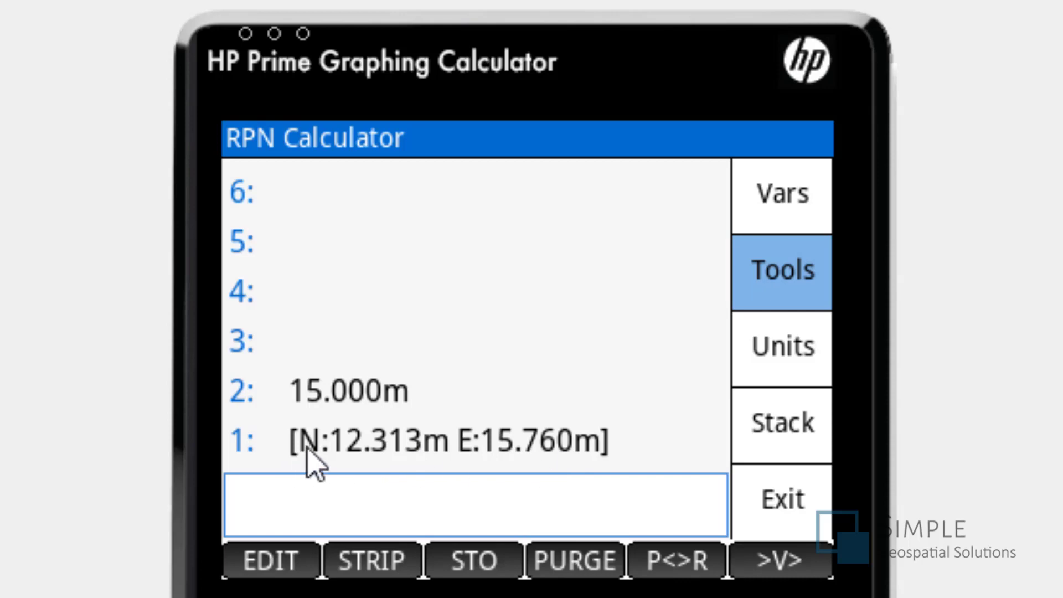
- Convert the vector back to polar form, and add a two-dimensional rectangular vector of ΔNorth 5 m and ΔEast -1 m to the stack
left_click(671, 571)
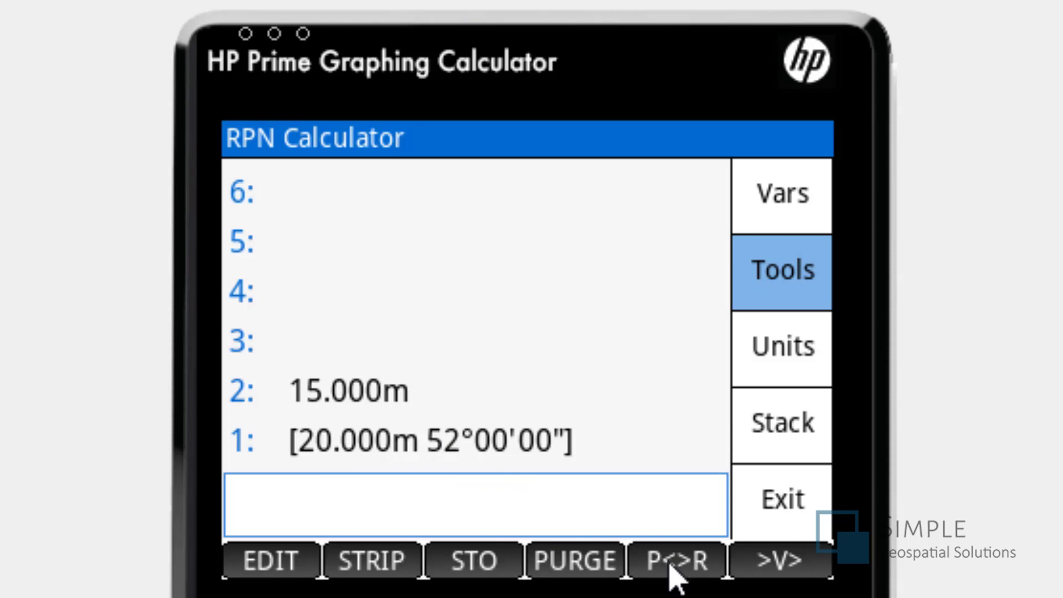
key("shift")
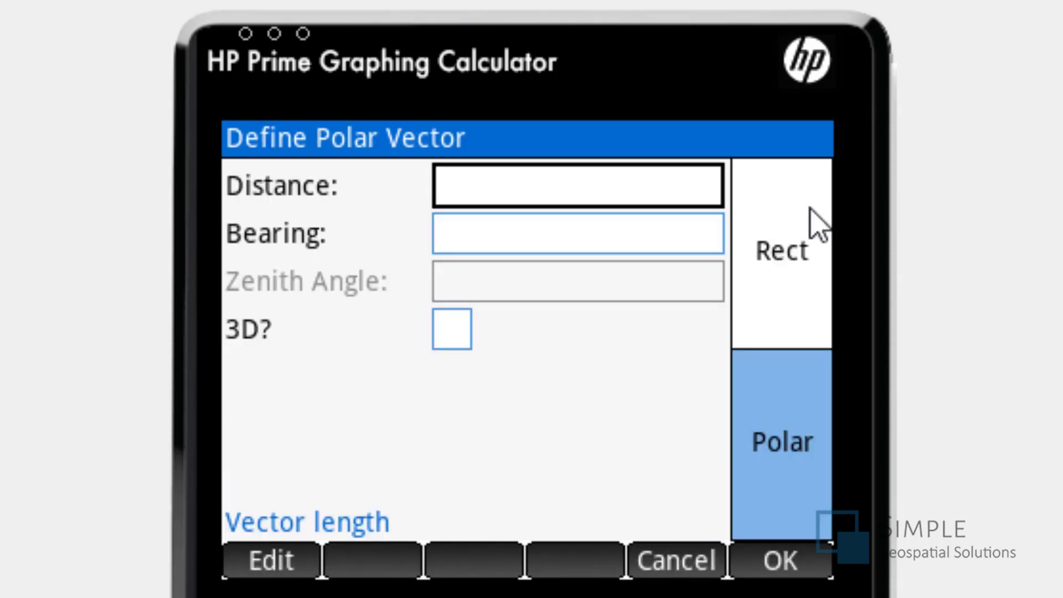
left_click(800, 238)
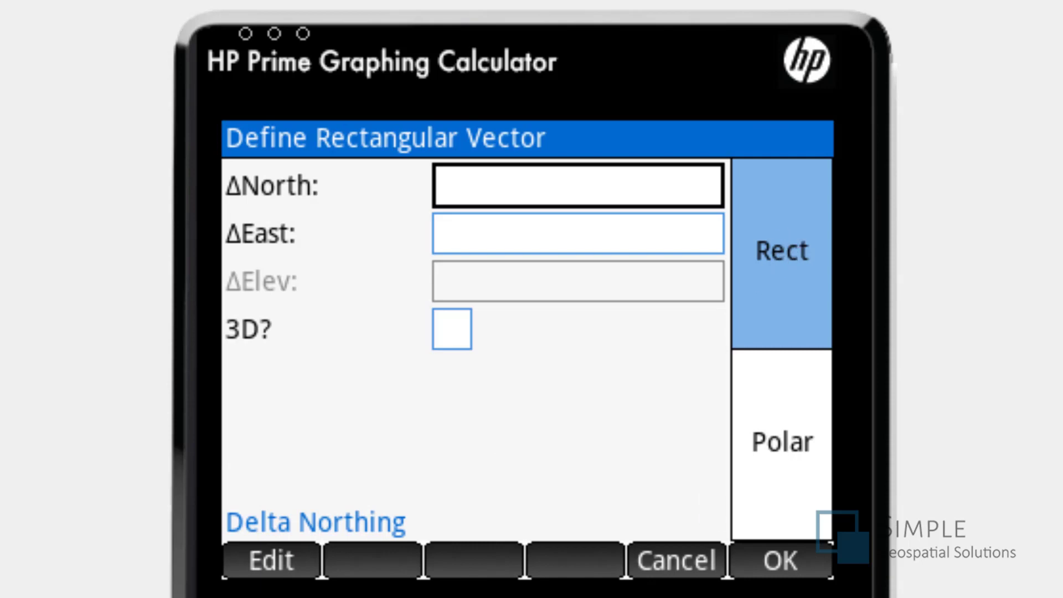
type("5")
key("Return")
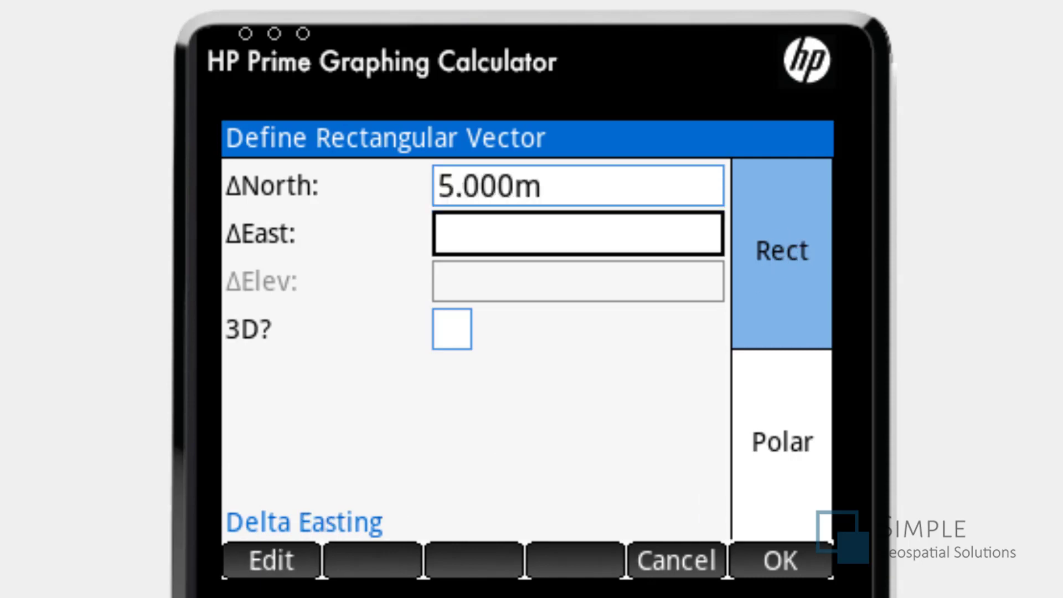
type("1")
key("minus")
key("Return")
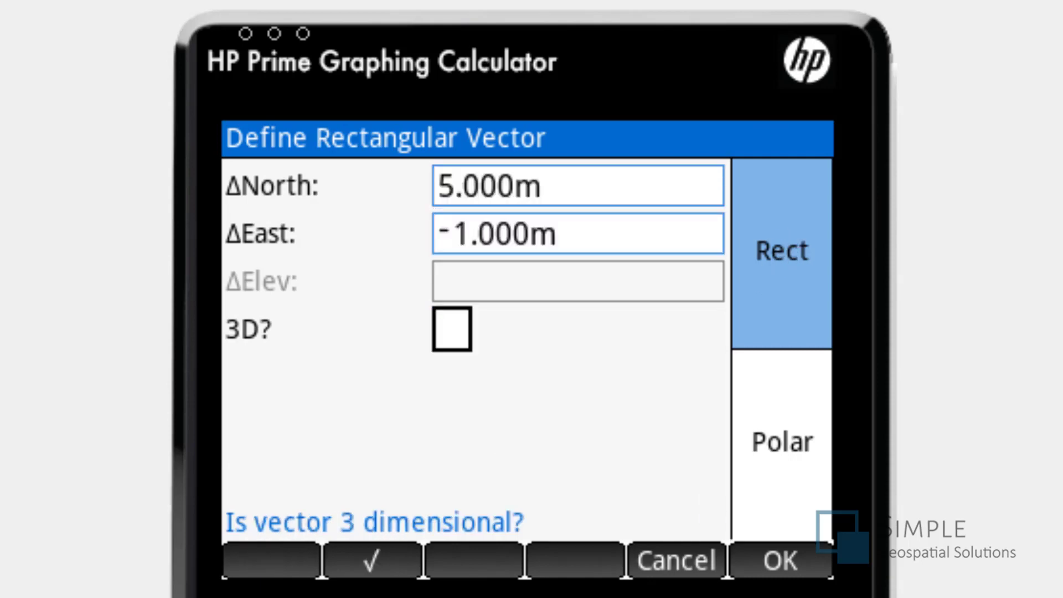
key("Return")
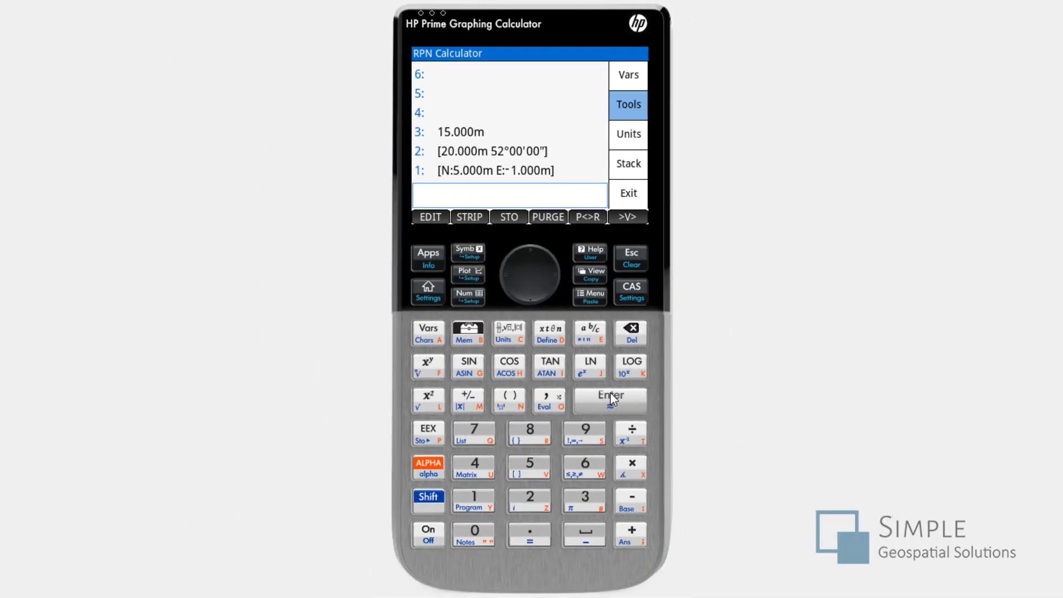
- Add the polar and rectangular vectors on the stack, and undo the addition
left_click(633, 536)
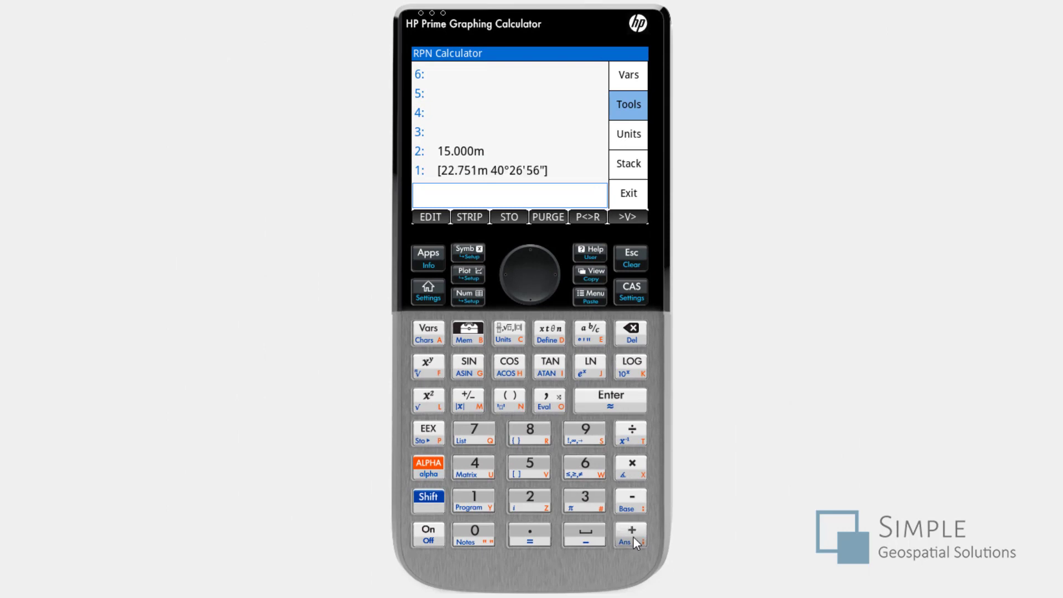
left_click(430, 501)
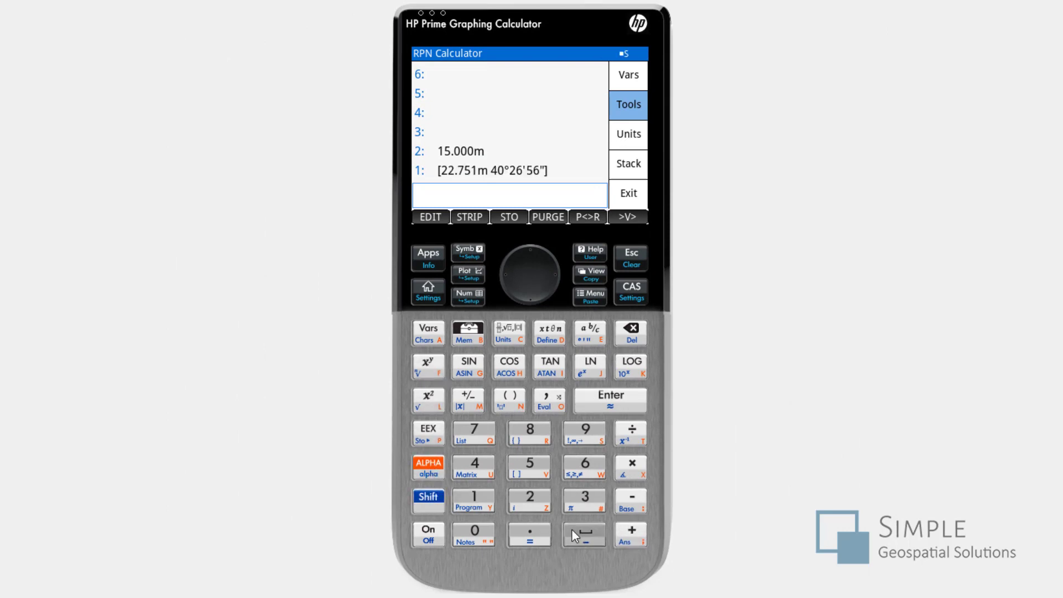
left_click(631, 537)
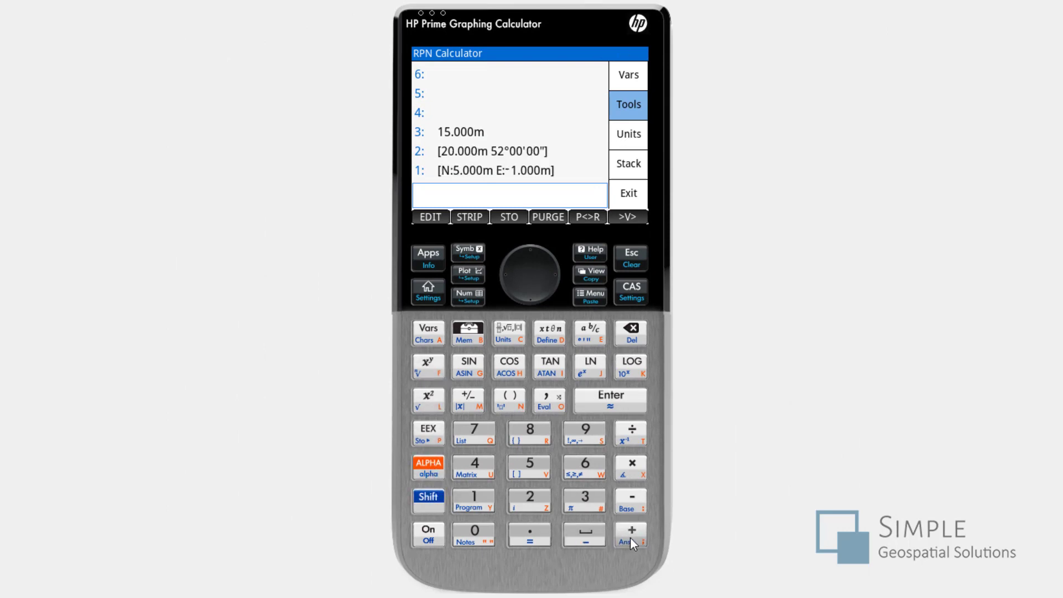
- Subtract the rectangular vector from the polar vector, and undo the subtraction
left_click(630, 496)
left_click(429, 500)
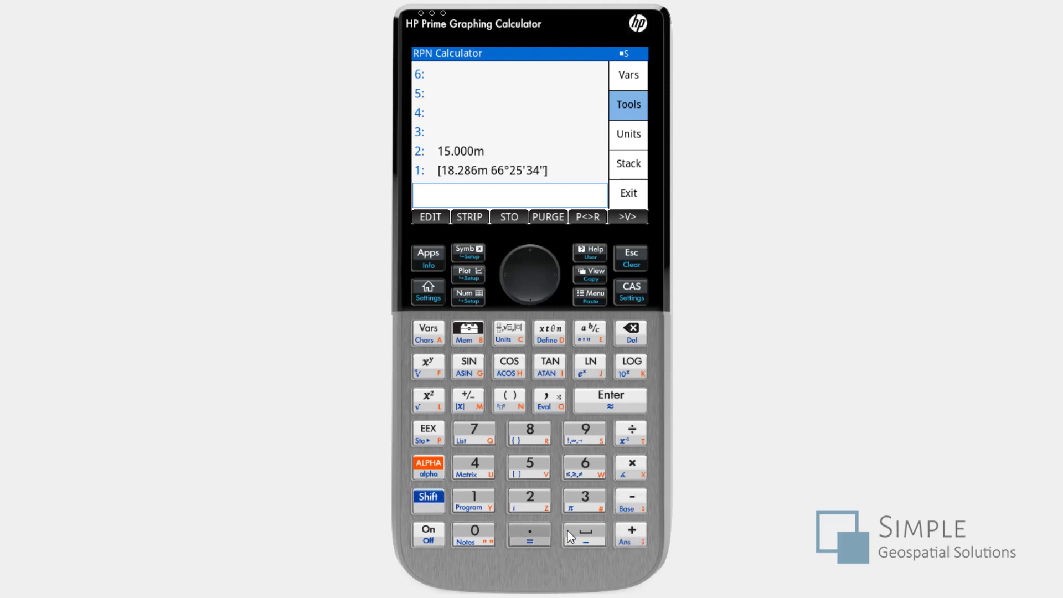
left_click(633, 536)
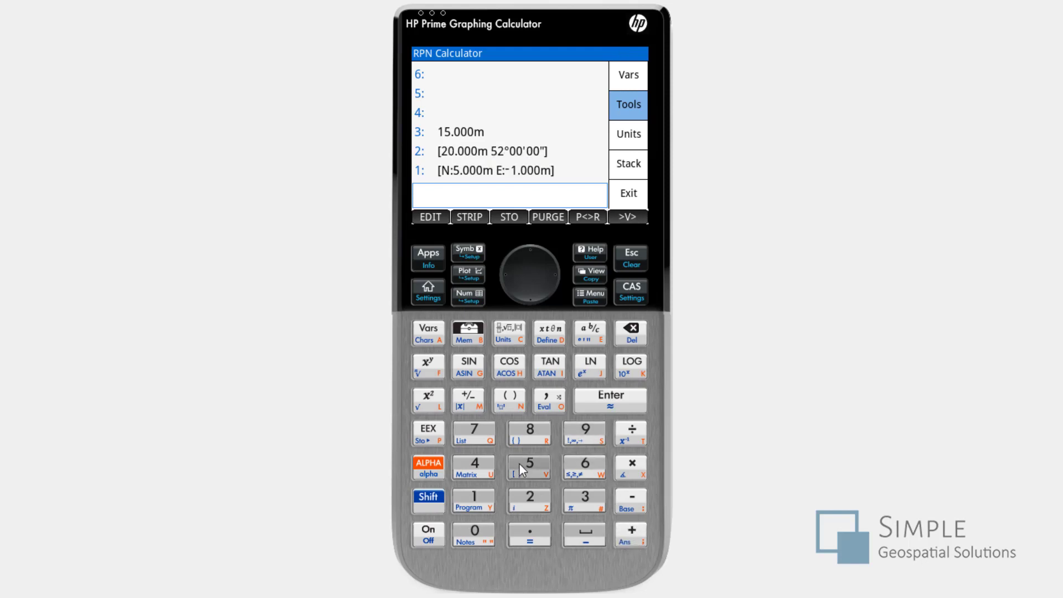
- Multiply the rectangular vector on the stack by 2, and divide it by 2 again
left_click(534, 502)
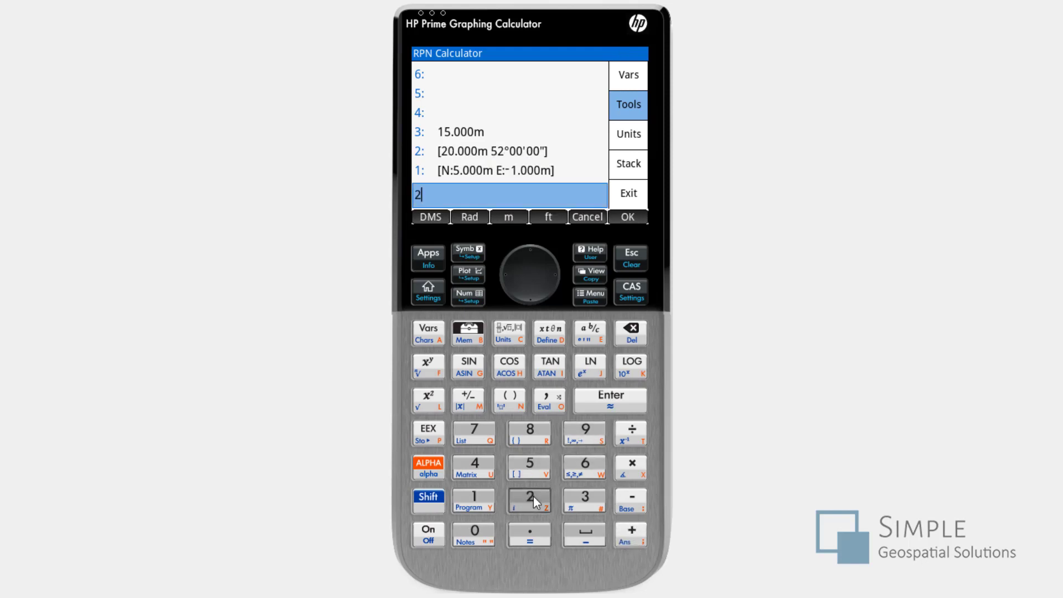
left_click(624, 465)
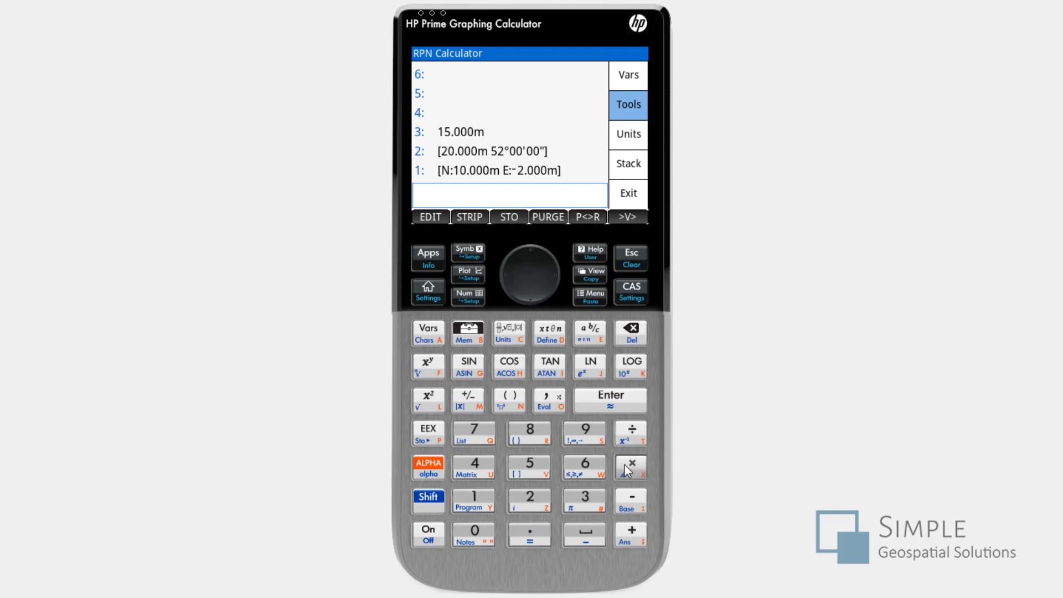
left_click(529, 496)
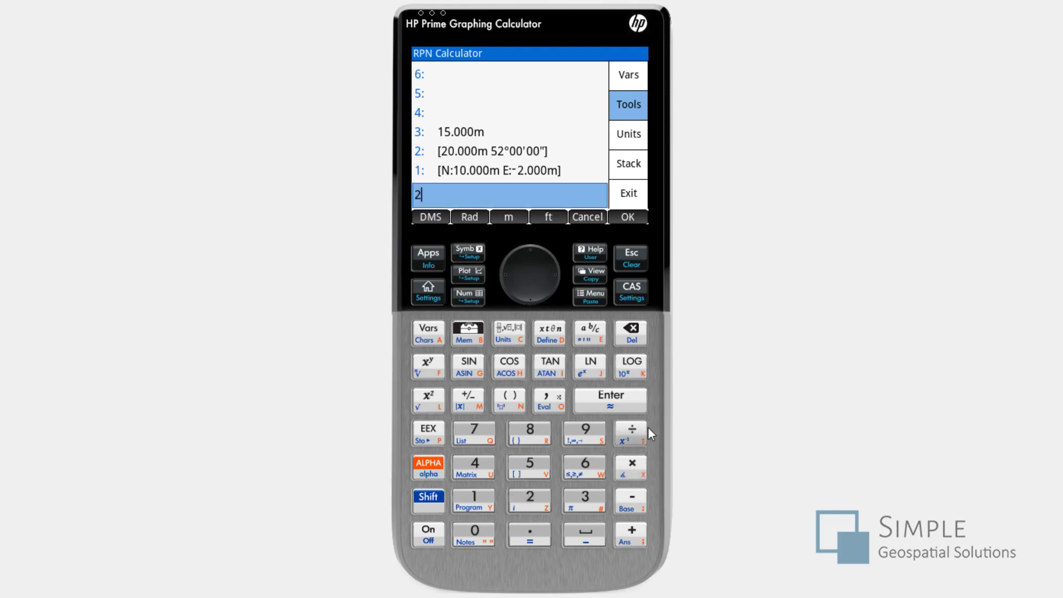
left_click(627, 433)
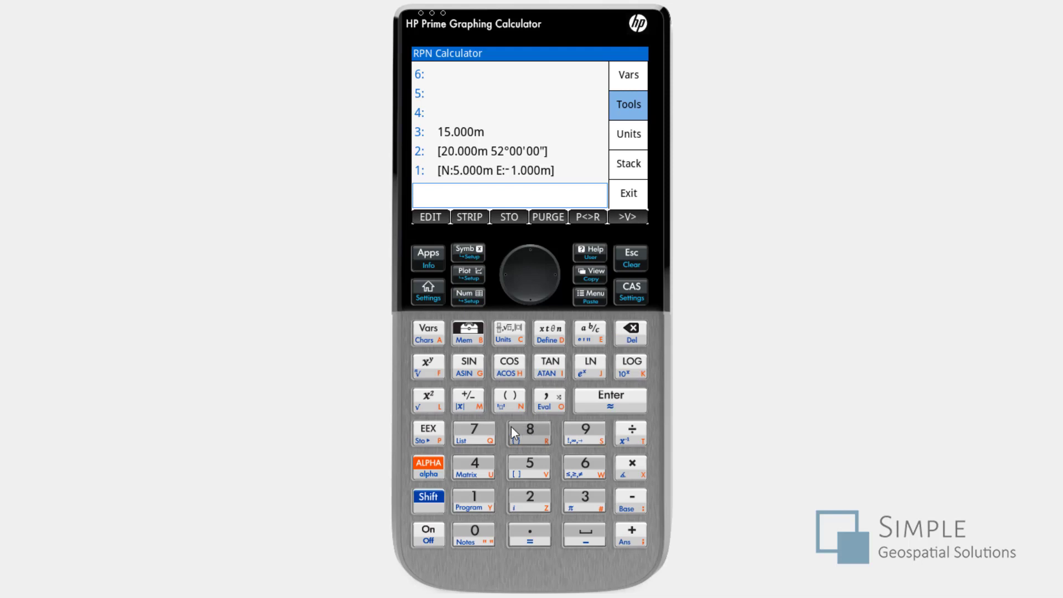
- Put the name "ABC" on the stack as a text string and store the rectangular vector under it
left_click(424, 470)
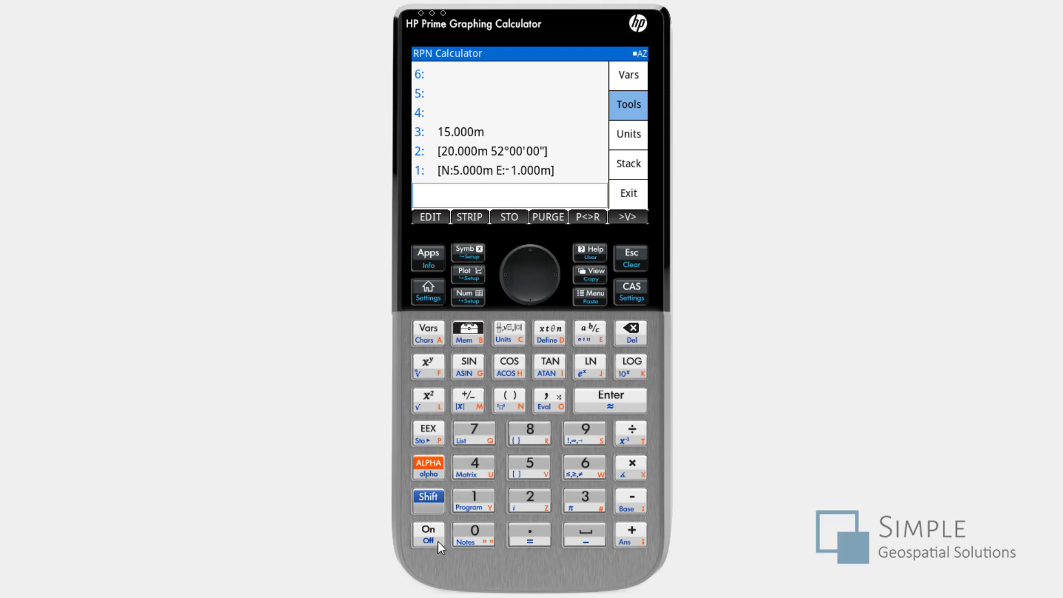
left_click(467, 537)
left_click(440, 337)
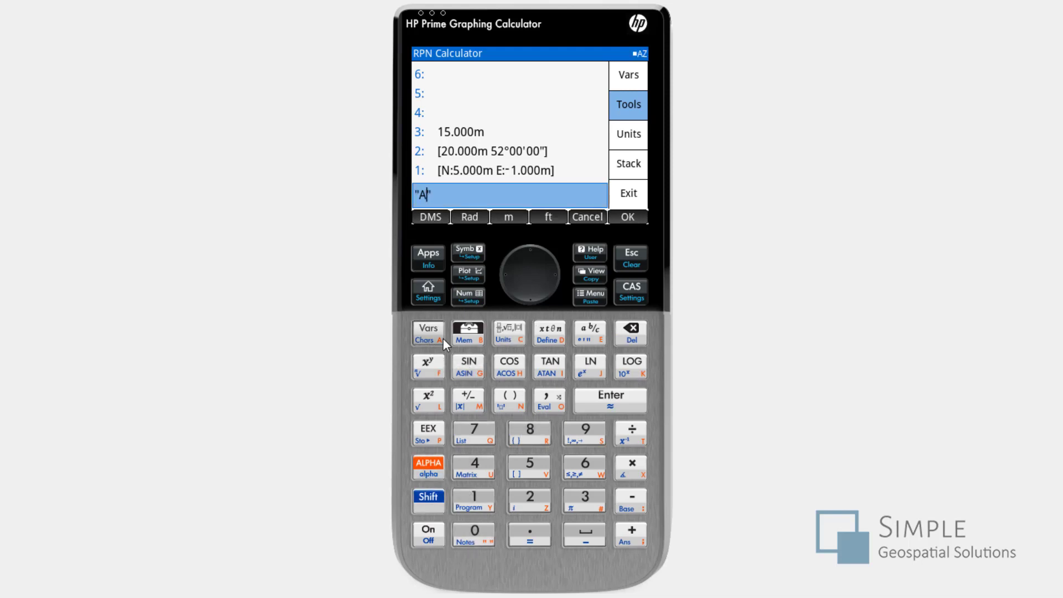
left_click(468, 332)
left_click(512, 335)
left_click(612, 408)
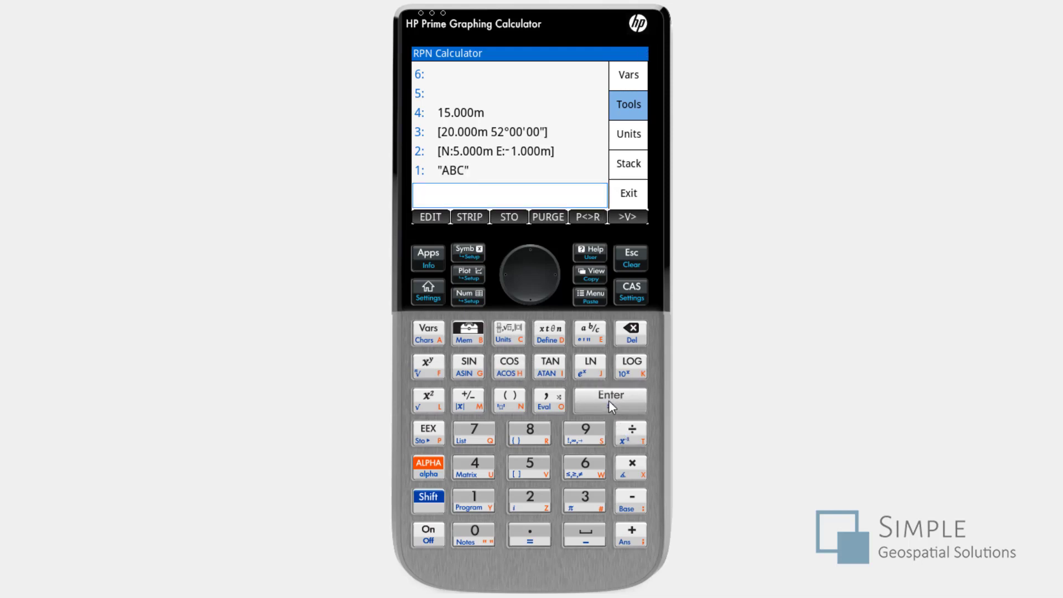
left_click(507, 216)
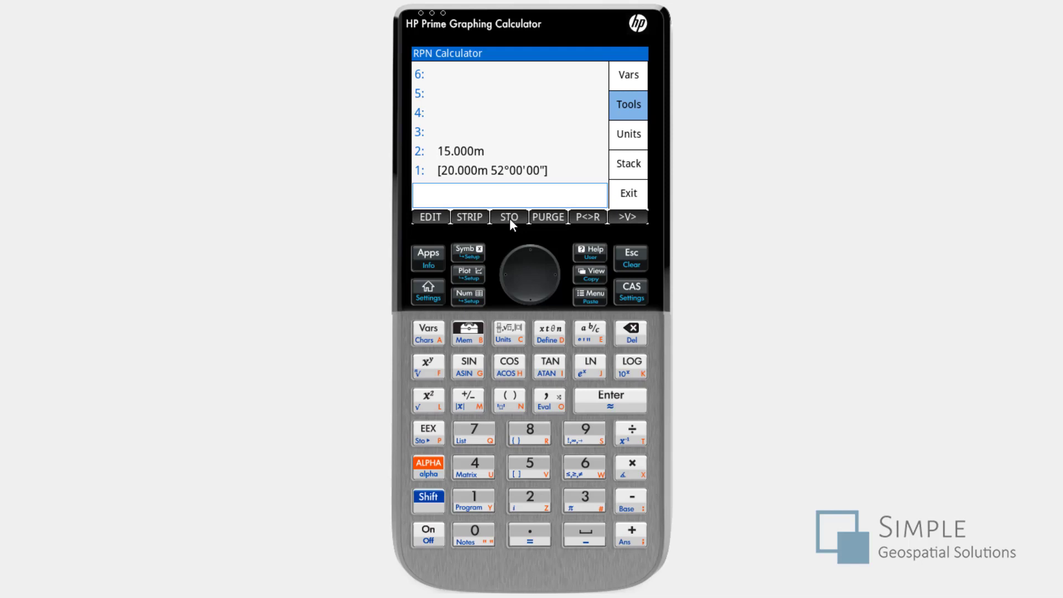
- Store the polar vector from the stack in a variable named VAR1
left_click(509, 218)
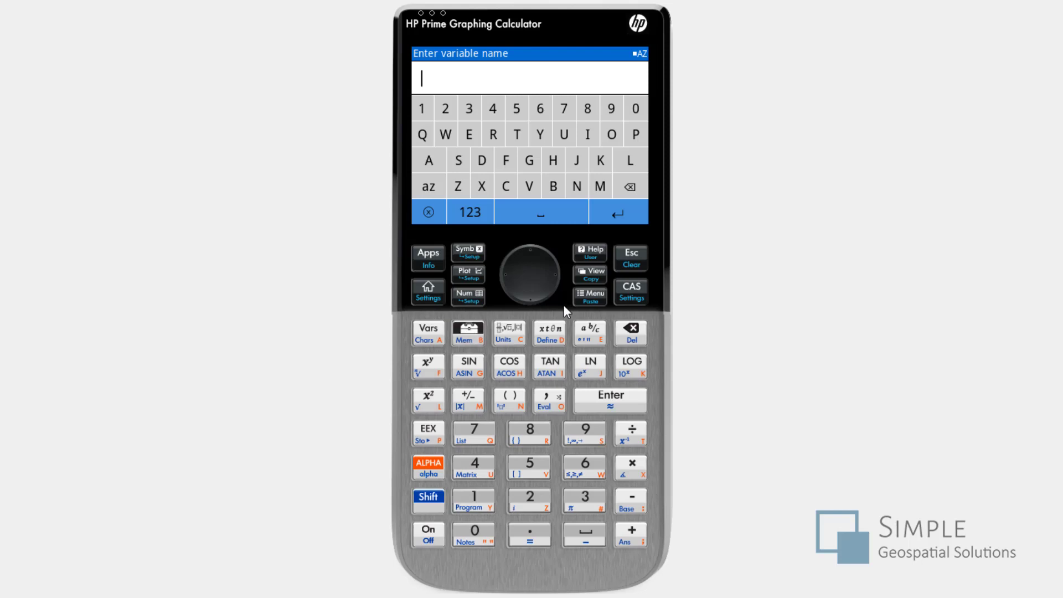
left_click(531, 187)
left_click(429, 160)
left_click(494, 135)
left_click(422, 109)
left_click(612, 216)
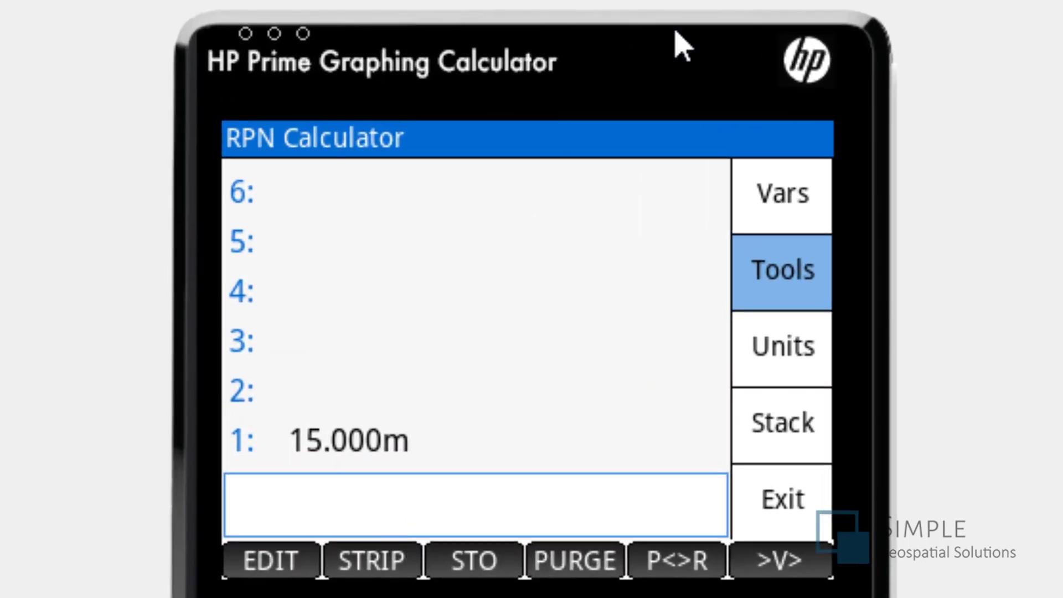
- Recall the stored variables ABC and VAR1 onto the stack, and clear every stack entry
left_click(772, 204)
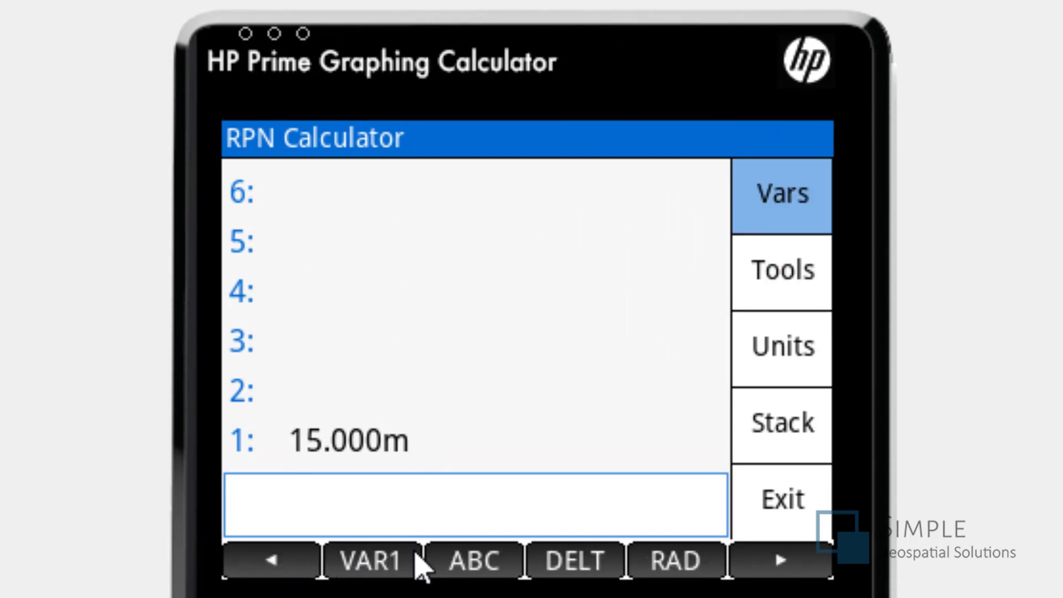
left_click(444, 567)
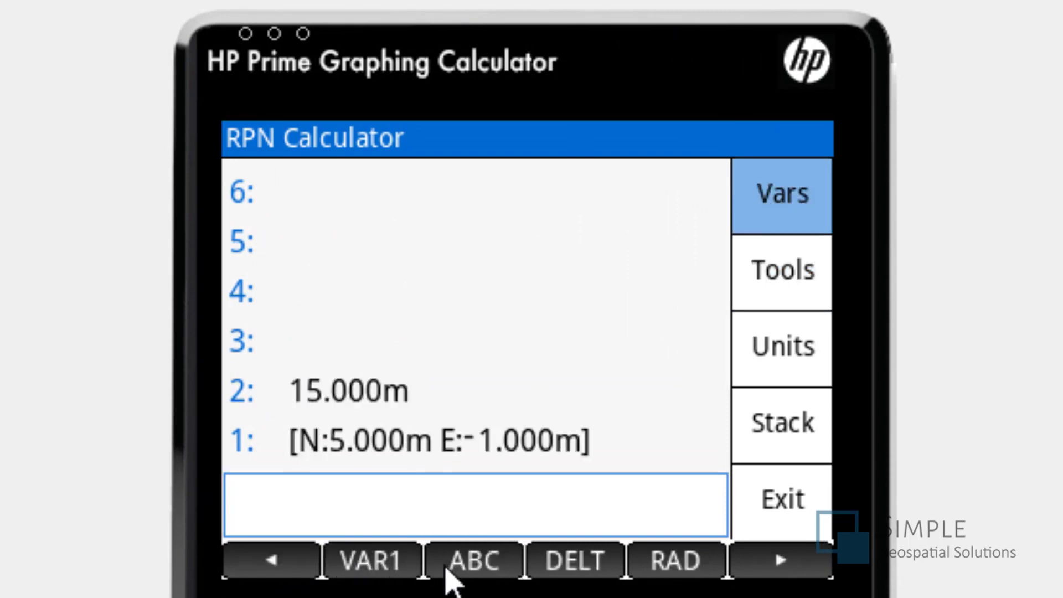
left_click(386, 565)
key("BackSpace")
key("BackSpace")
key("BackSpace")
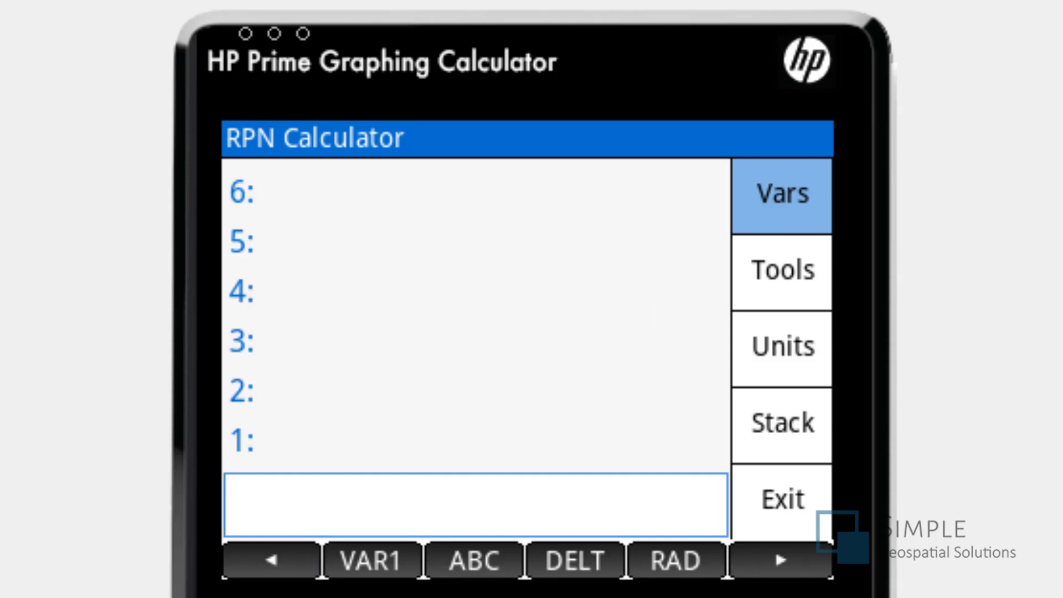
- Recall the RAD variable and overwrite it with a value of 50'-0"
left_click(679, 573)
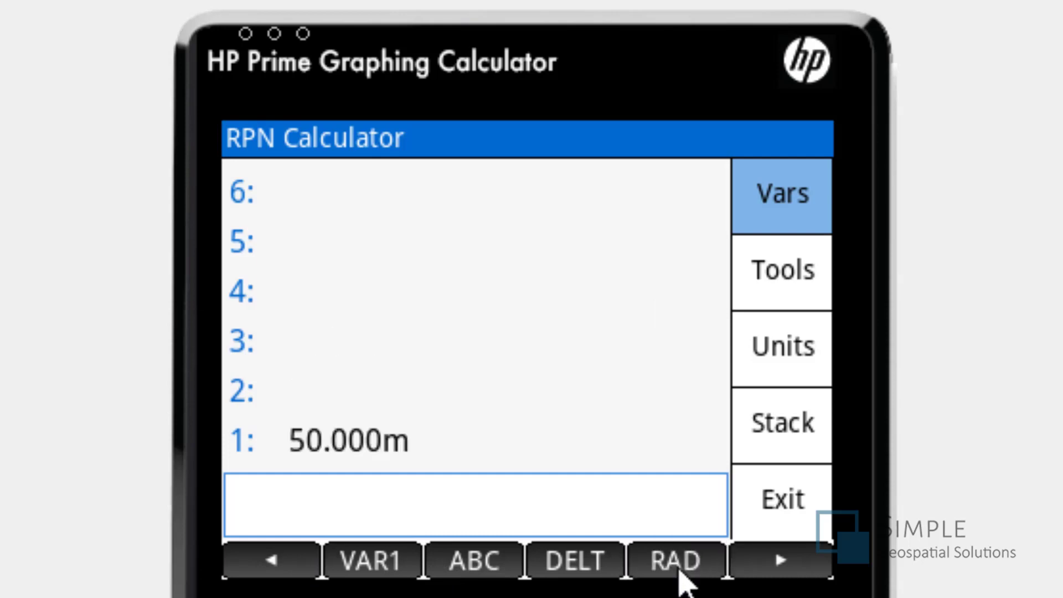
left_click(580, 563)
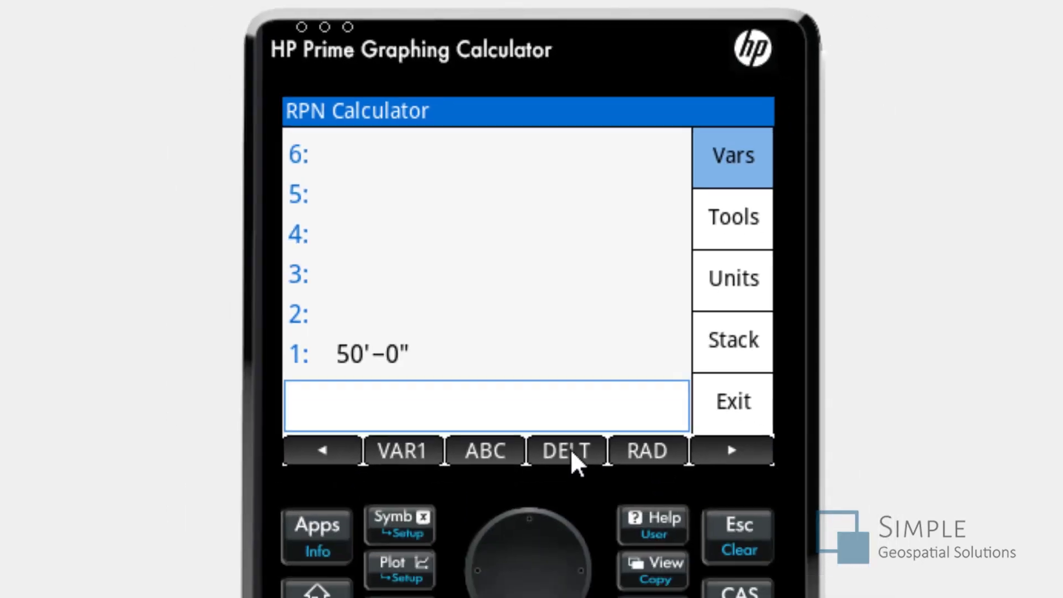
key("shift")
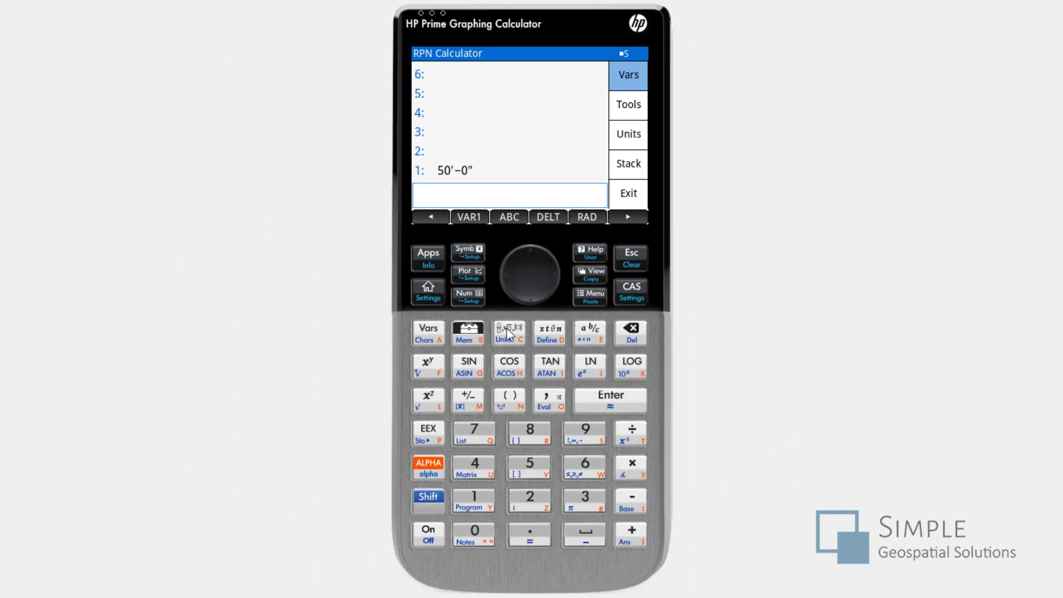
left_click(582, 217)
left_click(582, 217)
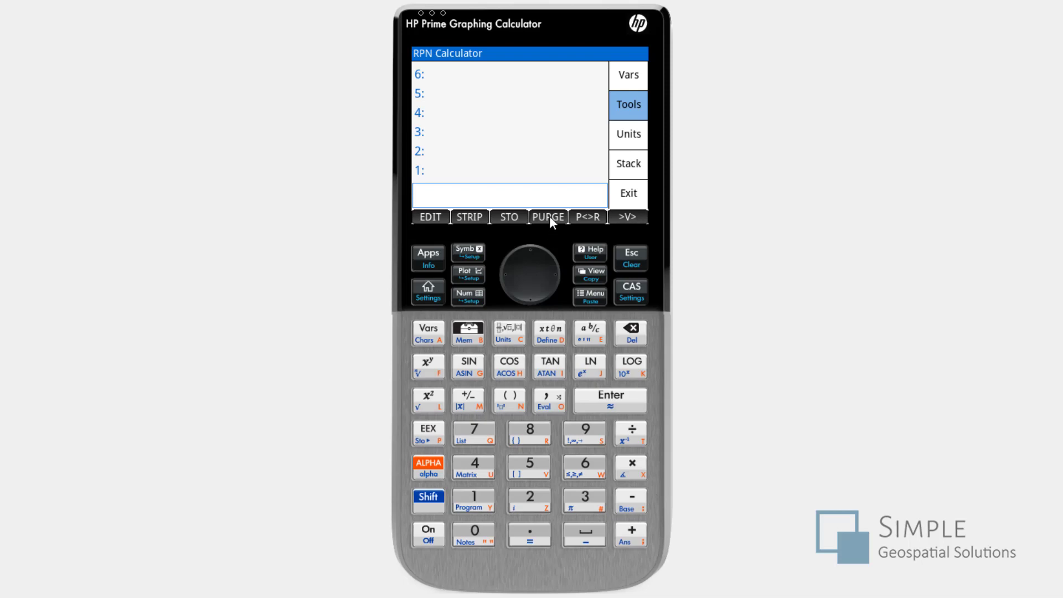
- Purge the DELT variable and list the remaining stored variables
left_click(548, 217)
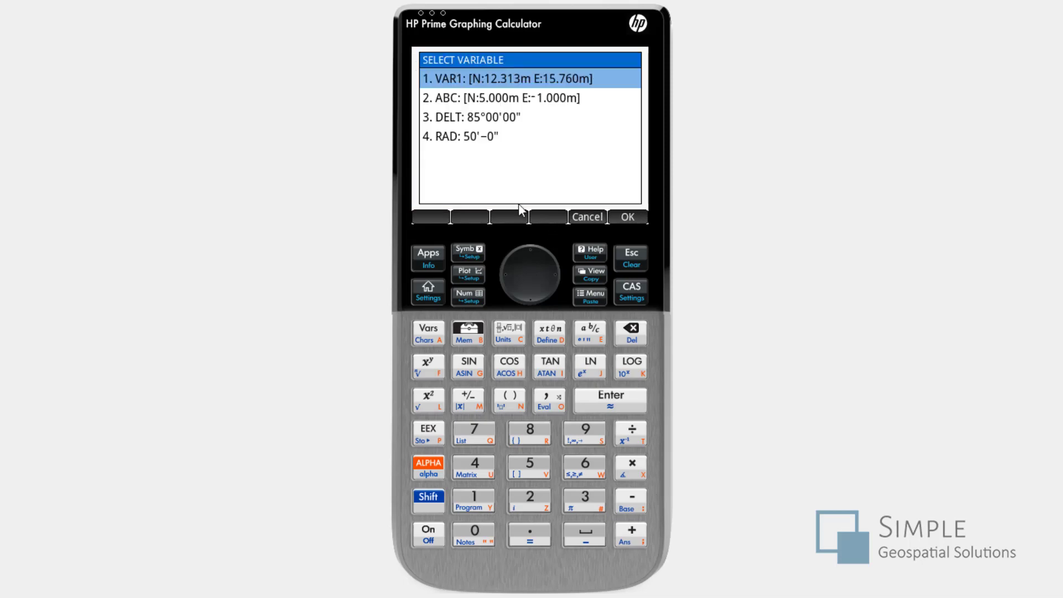
left_click(534, 293)
left_click(533, 294)
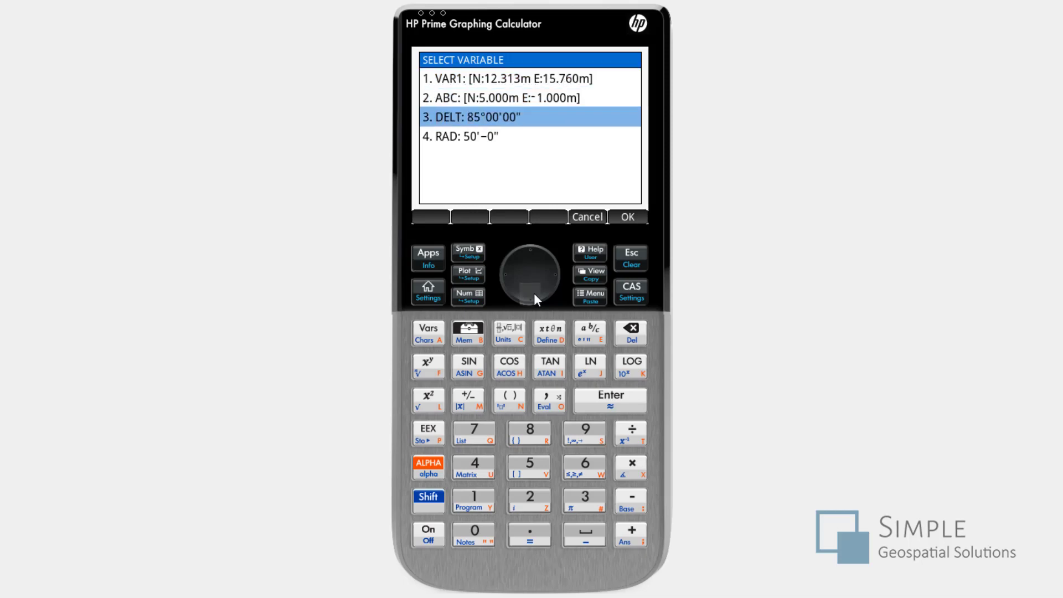
left_click(631, 216)
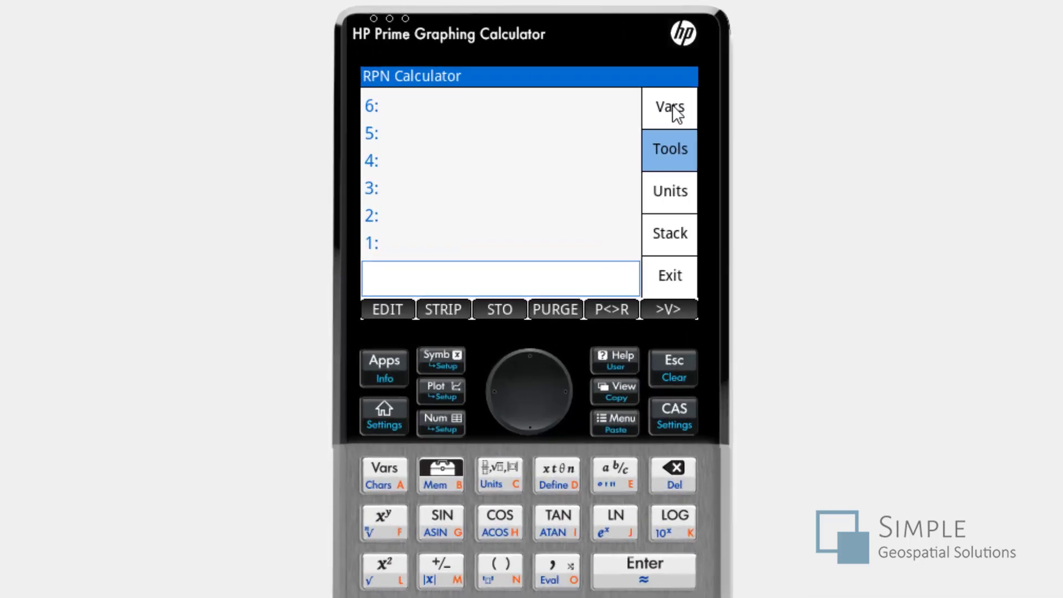
left_click(629, 76)
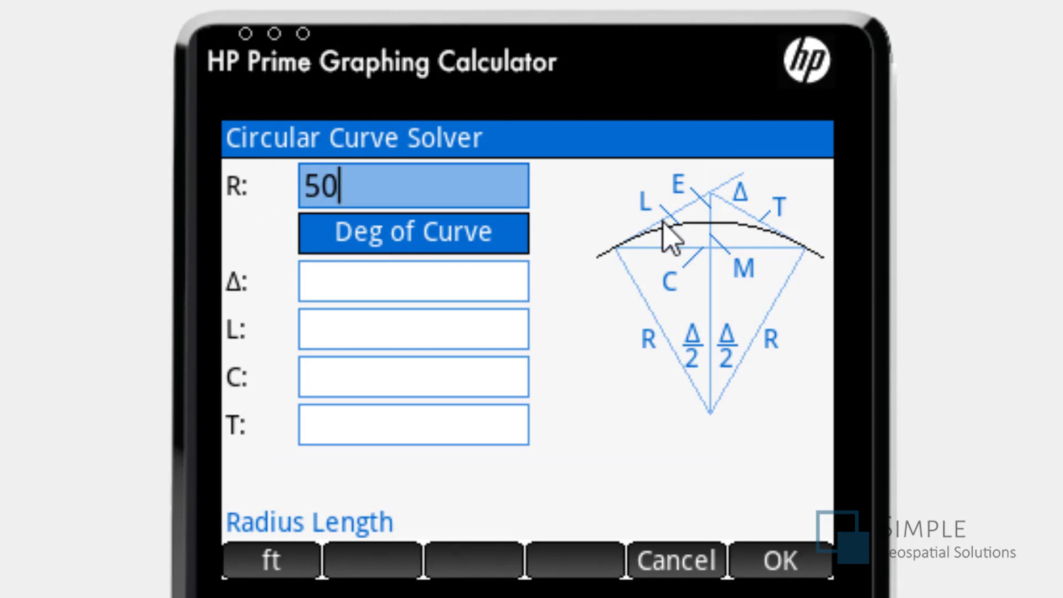
- Solve a circular curve with a radius of 50 m and a deflection angle of 30°
key("Return")
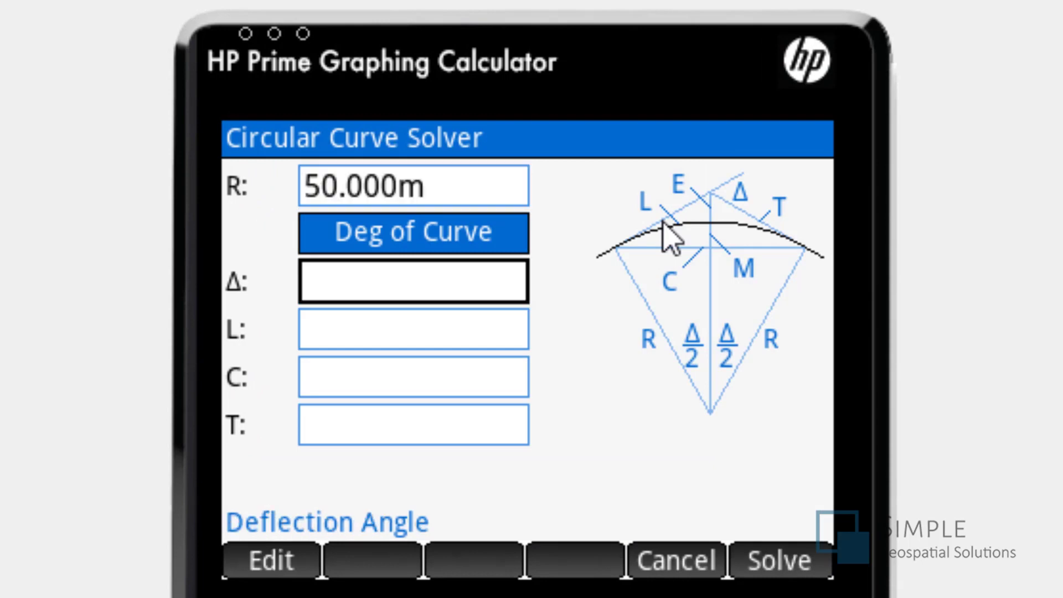
type("30")
key("Return")
key("Return")
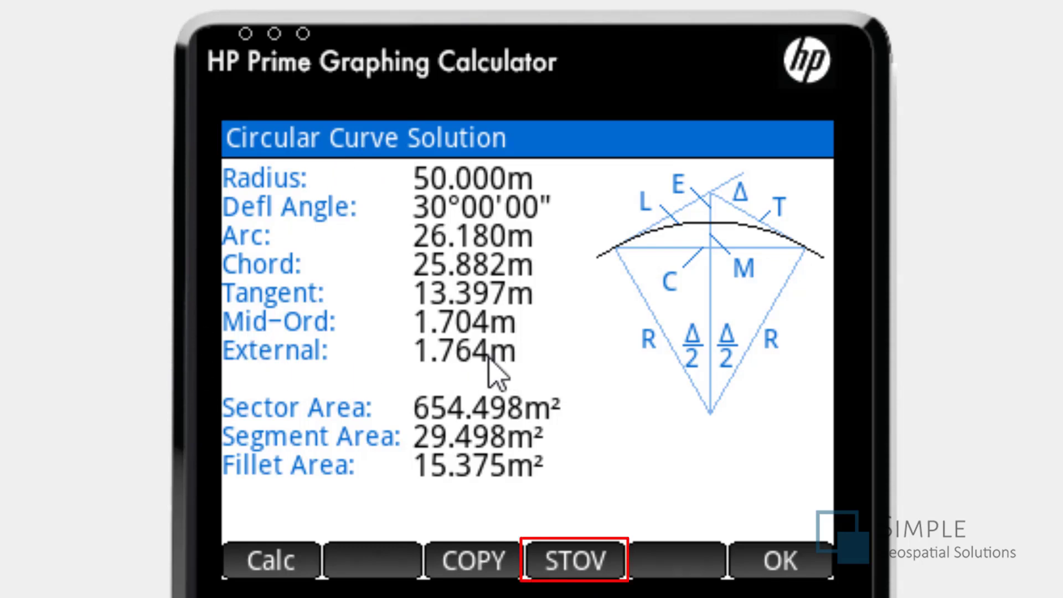
- Try to store the external distance of 1.764 m from the curve solution as variable E
left_click(576, 561)
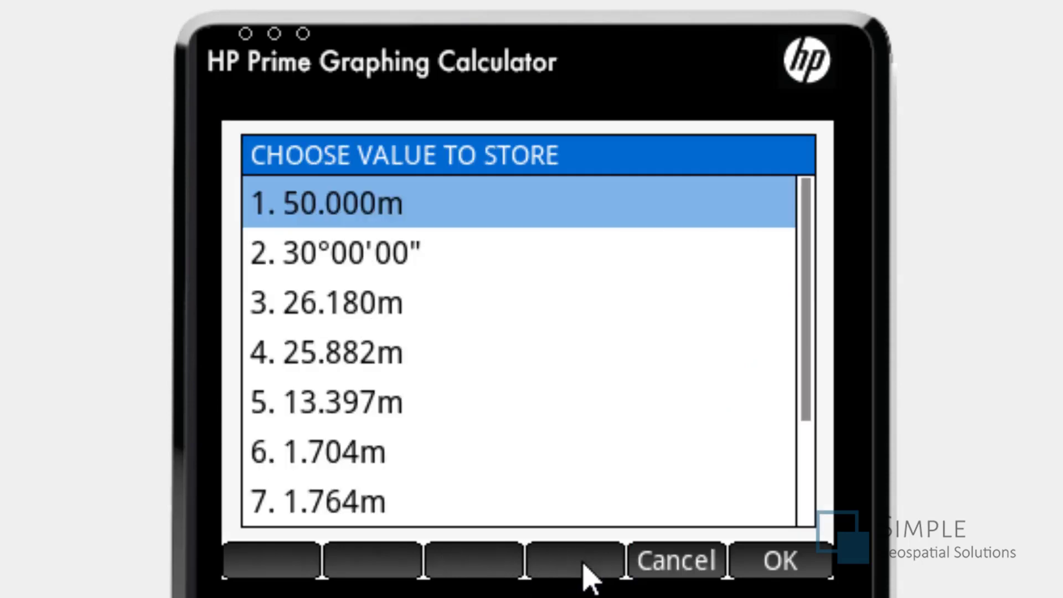
left_click(335, 504)
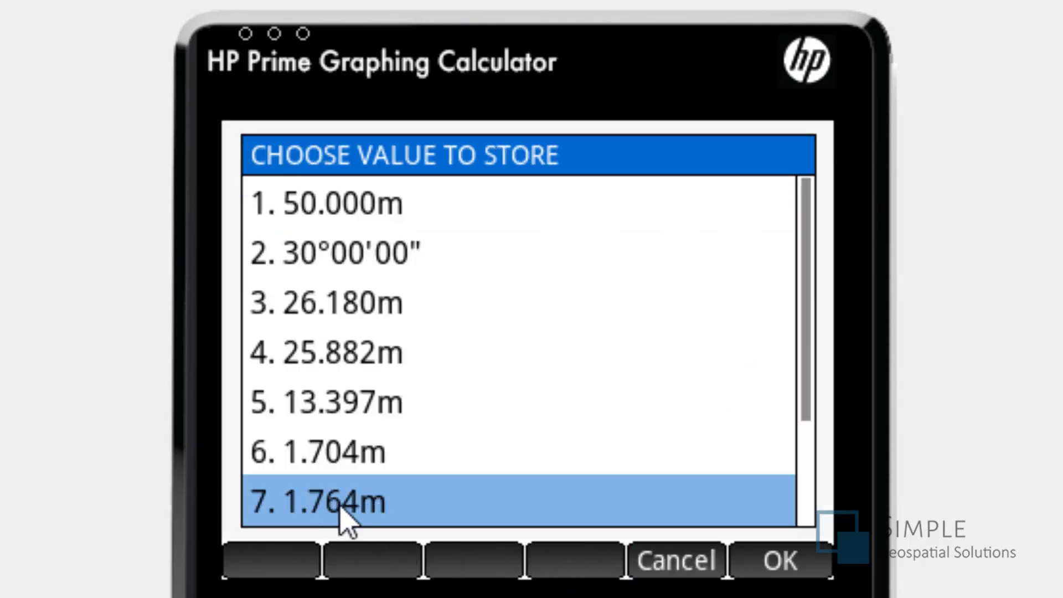
left_click(783, 565)
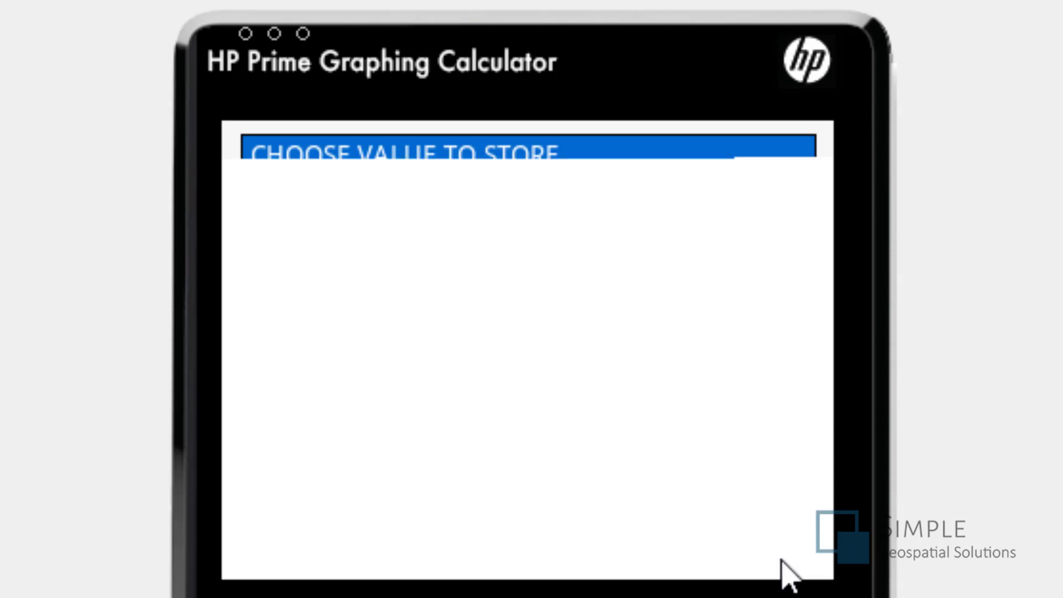
type("E")
key("Return")
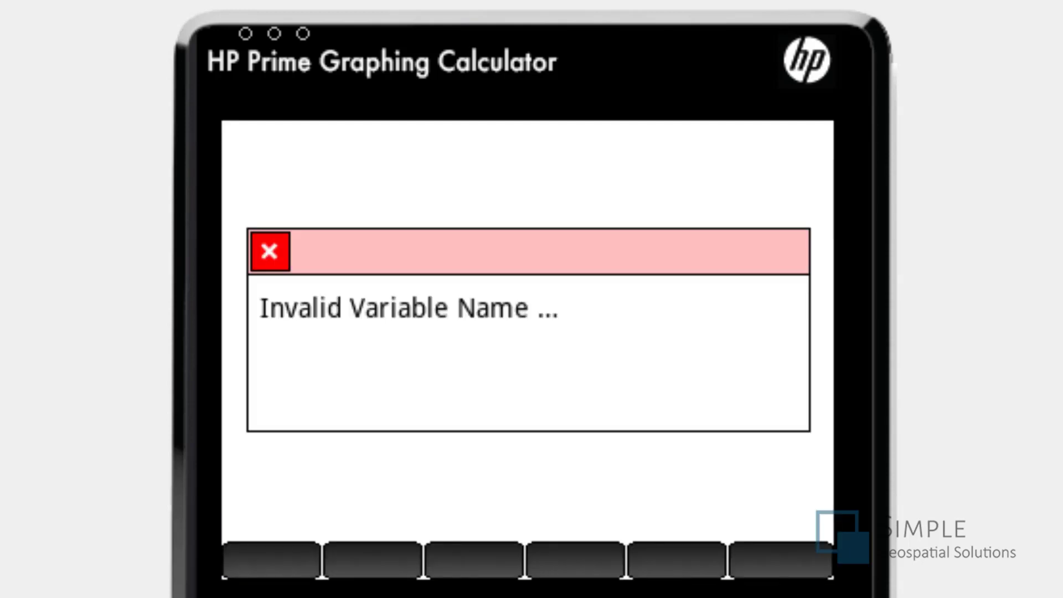
- Store the external distance of 1.764 m from the curve solution as variable EX
left_click(576, 560)
left_click(356, 506)
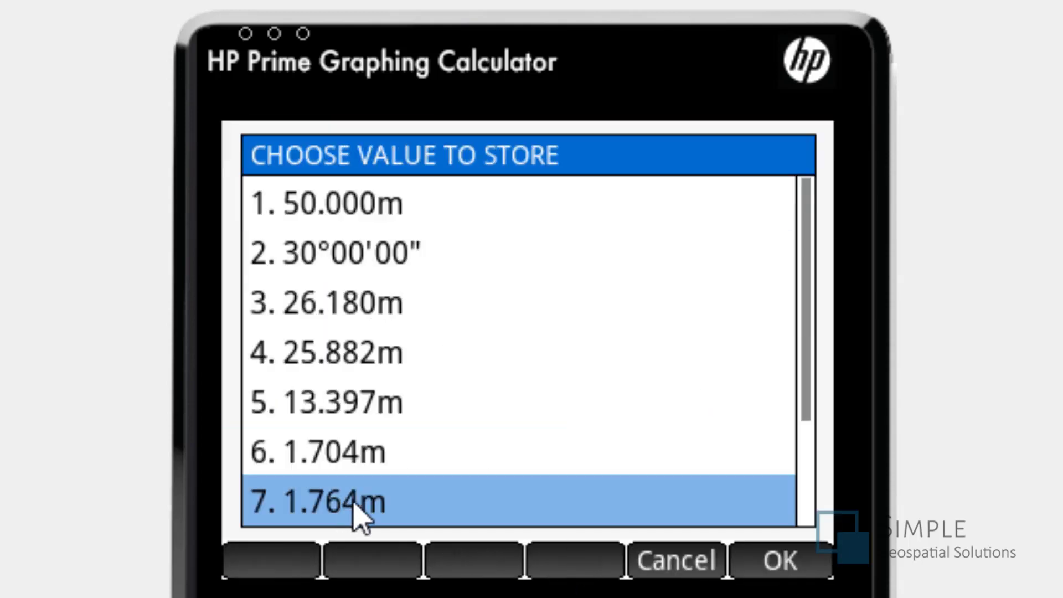
left_click(771, 560)
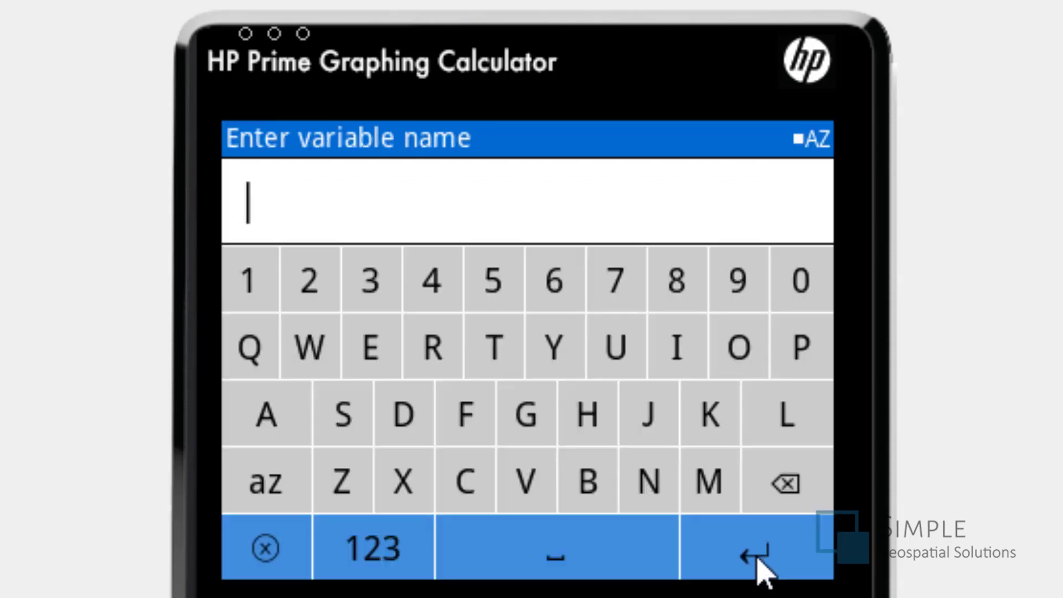
left_click(379, 359)
left_click(408, 480)
left_click(756, 550)
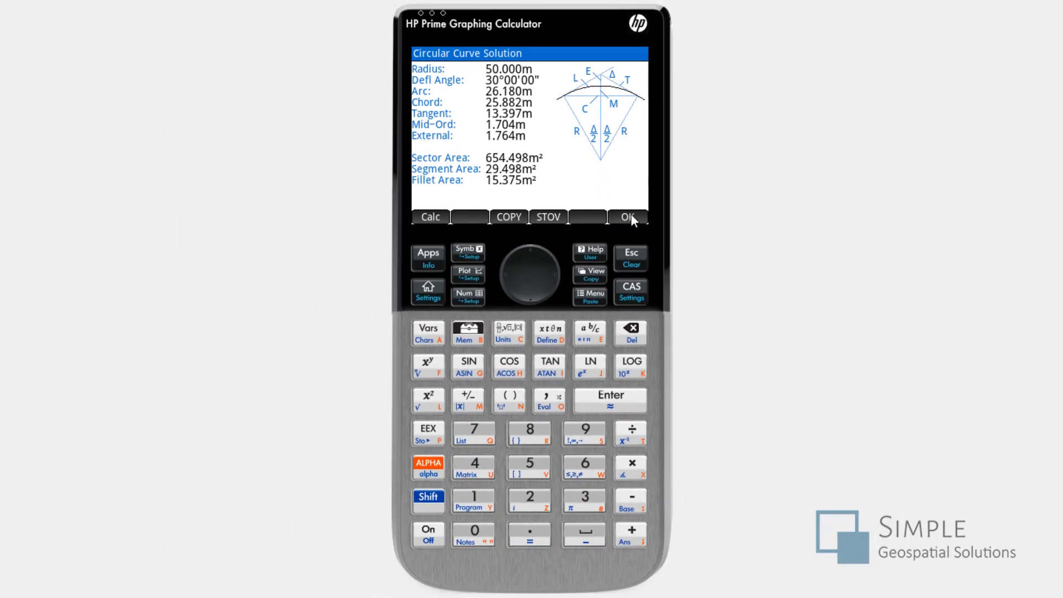
- Fill the solver's arc length with the stored RAD variable, entered in feet, and solve the curve
left_click(630, 217)
left_click(426, 335)
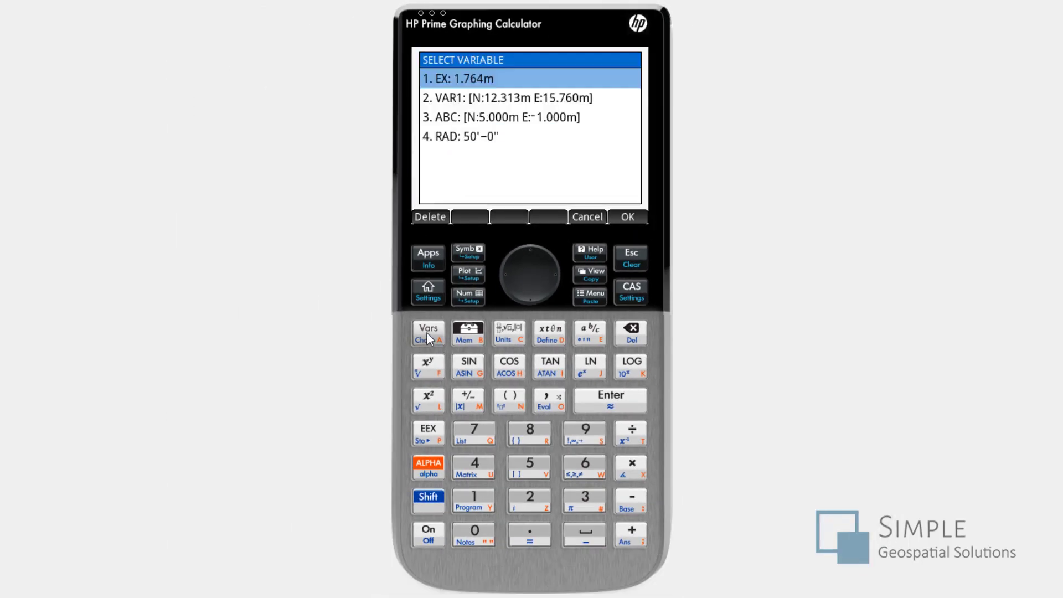
key("Down")
key("Down")
key("Down")
left_click(629, 217)
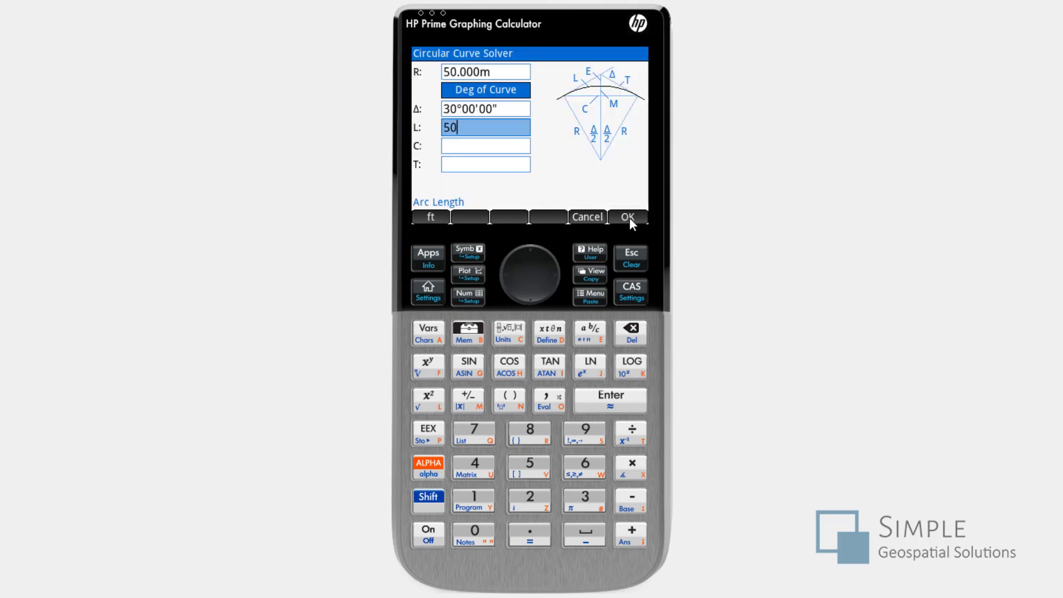
left_click(434, 218)
left_click(629, 217)
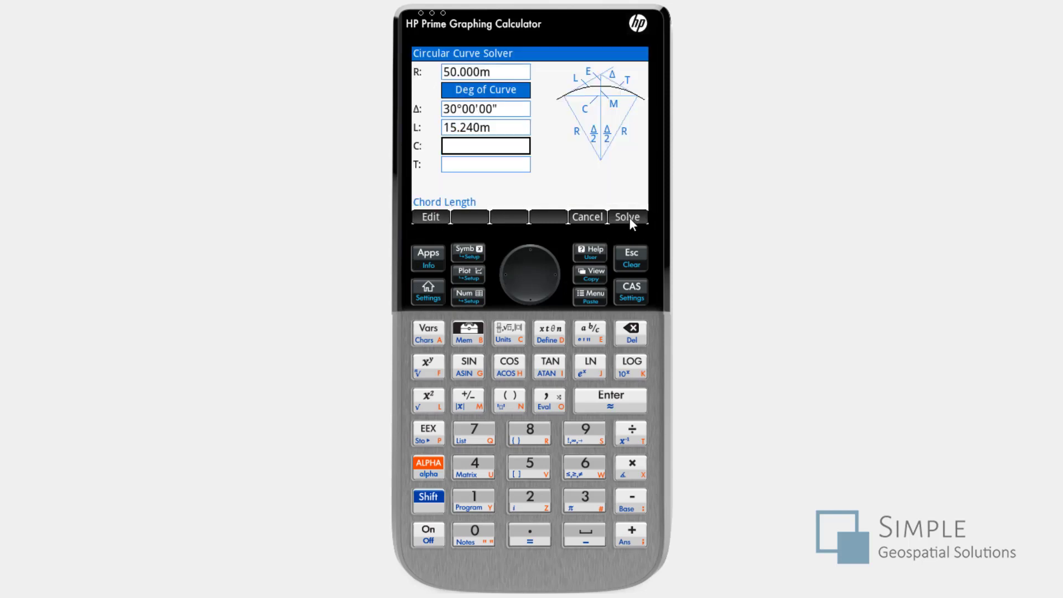
left_click(629, 217)
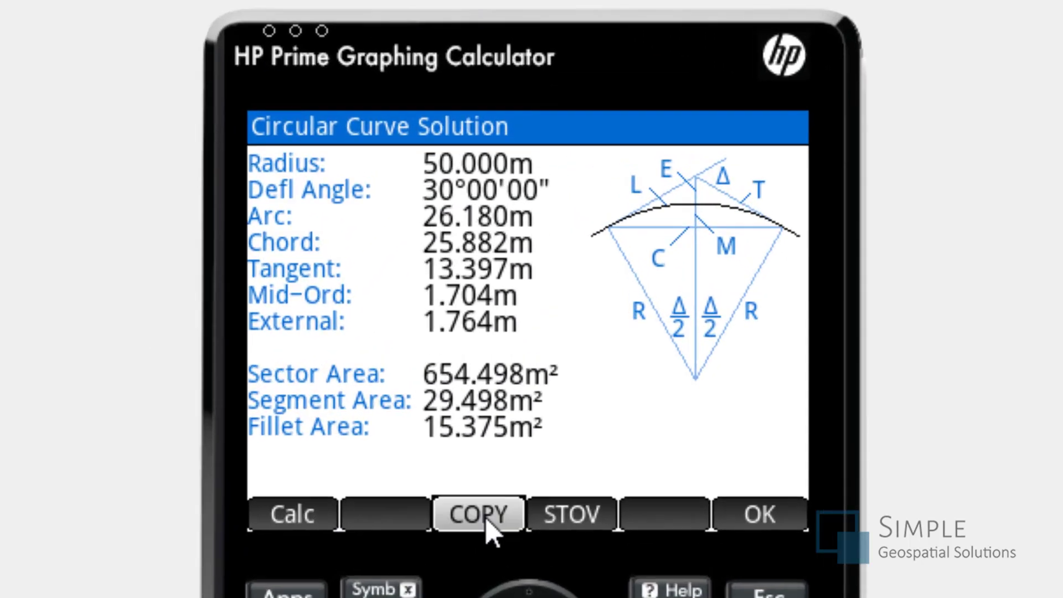
- Copy the arc length of 26.180 m and the chord length of 25.882 m from the solution to the clipboard
left_click(508, 217)
left_click(319, 308)
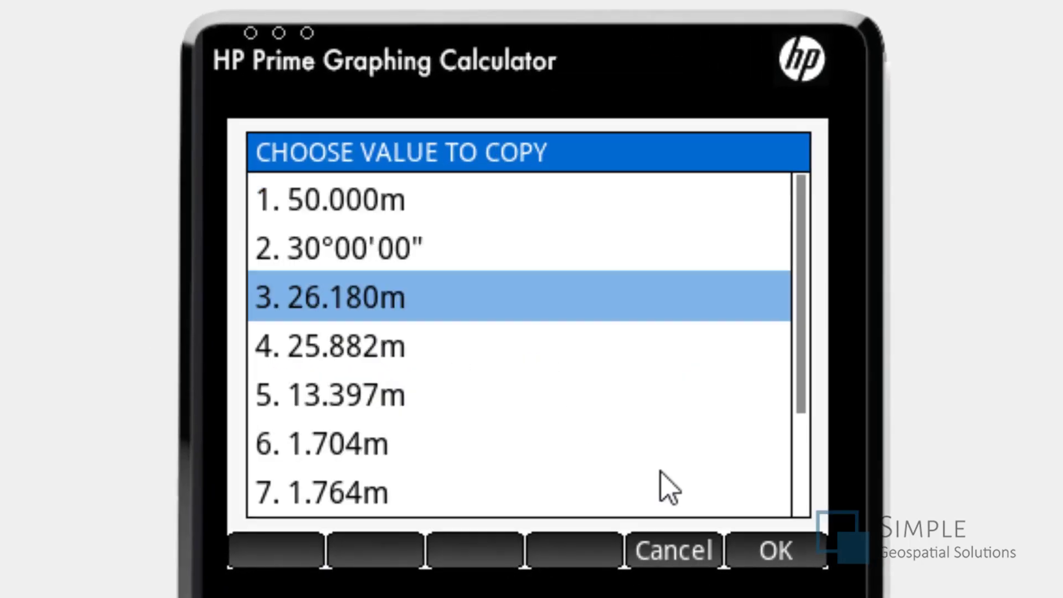
left_click(772, 557)
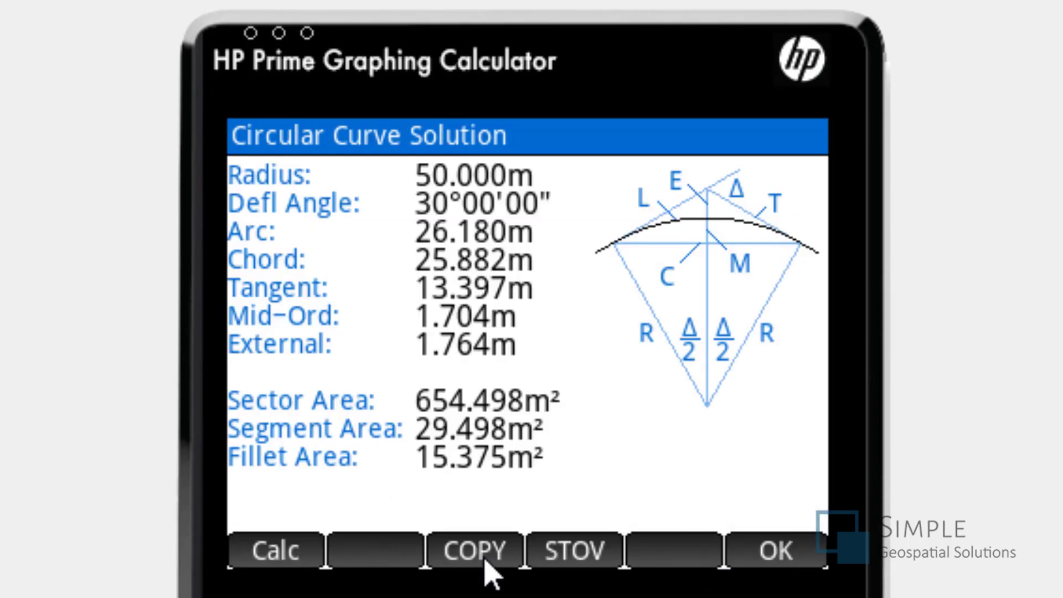
left_click(471, 548)
left_click(327, 347)
left_click(771, 558)
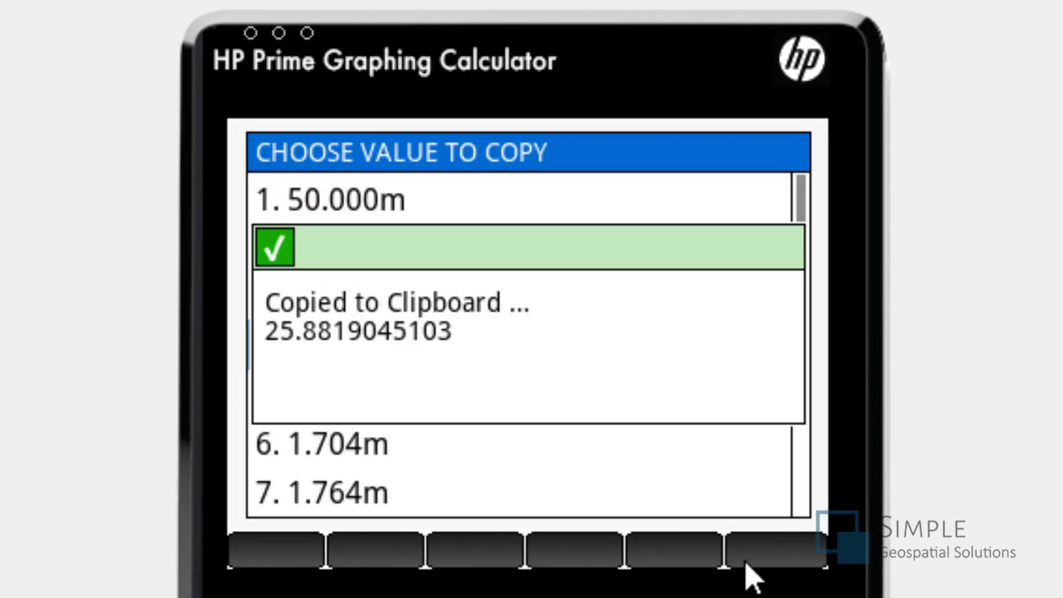
- Paste the clipboard value 25.8819045103 as the radius in the curve solver and solve the curve
left_click(775, 556)
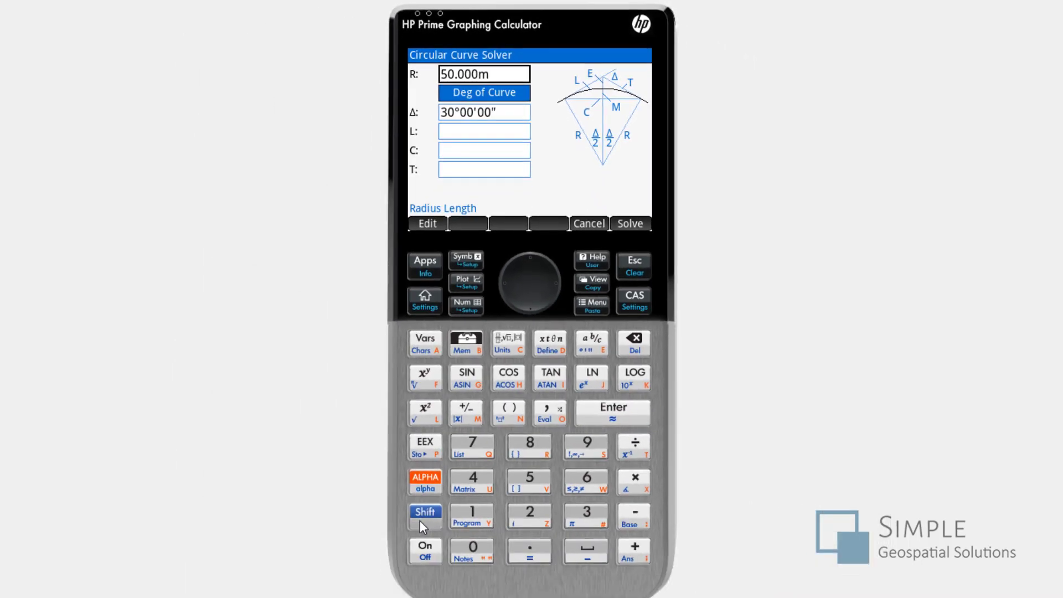
left_click(420, 521)
left_click(594, 303)
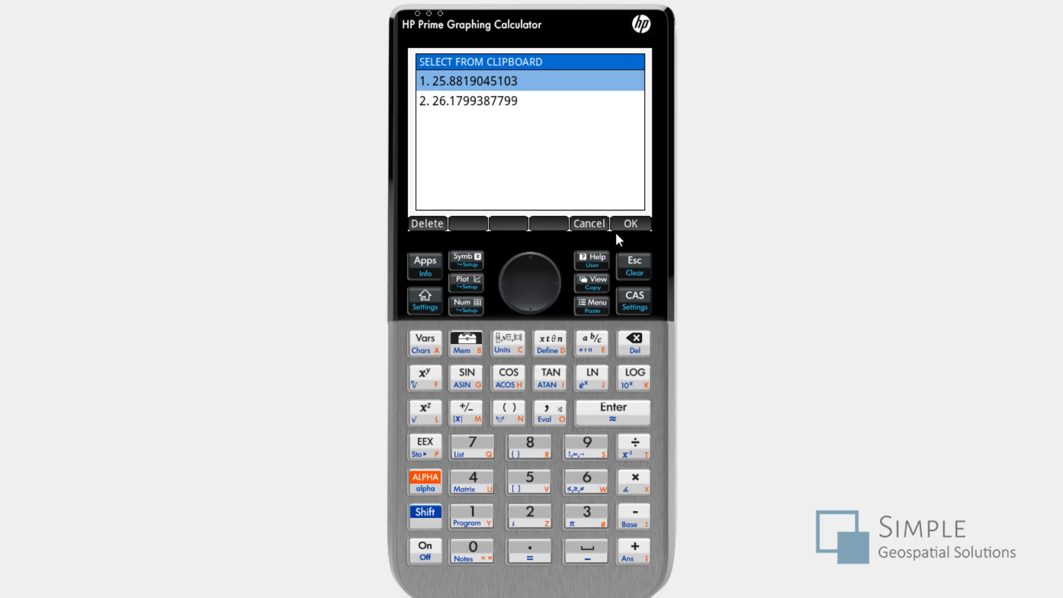
left_click(631, 223)
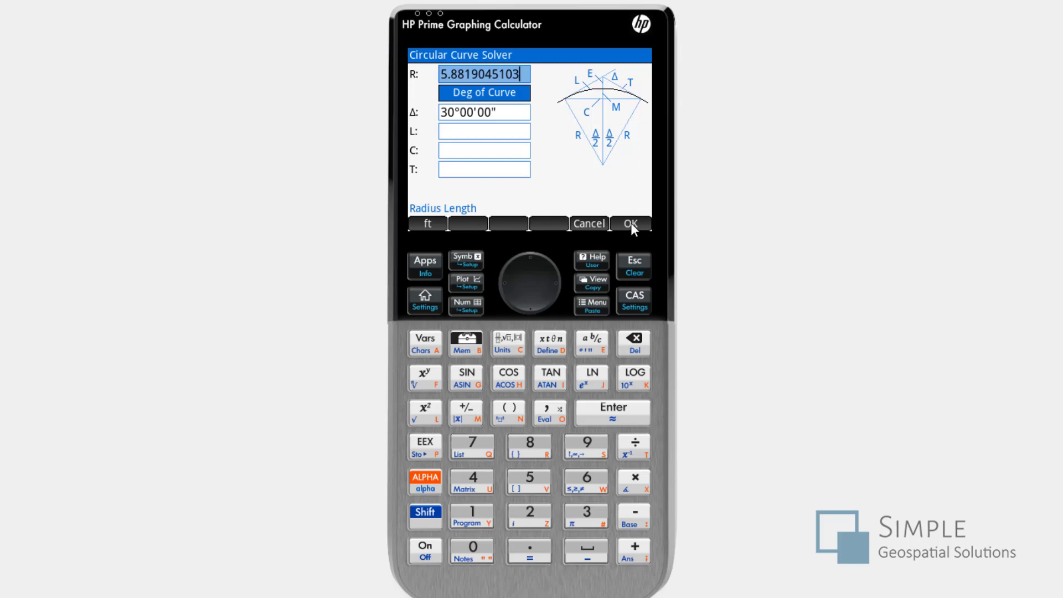
left_click(631, 223)
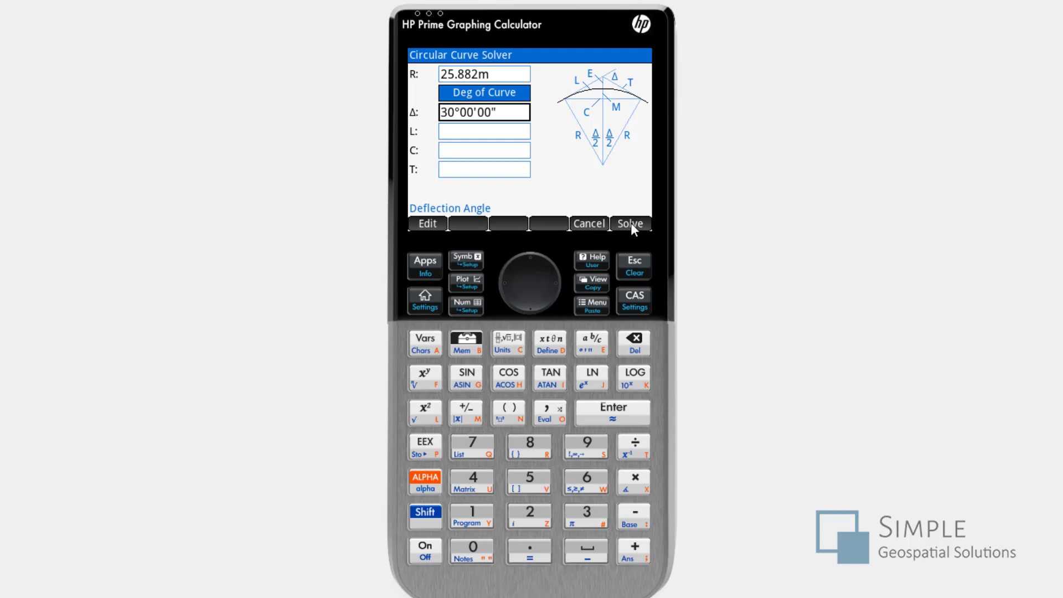
left_click(631, 223)
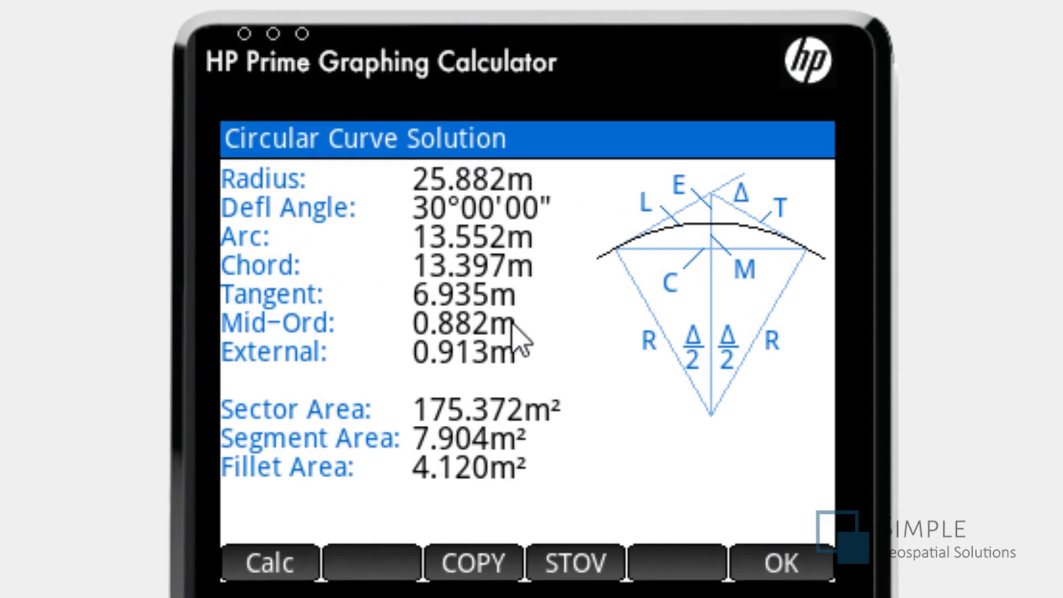
- Start a Sub-Chord by Station calculation with BC as the known station at 0+000.000
left_click(271, 562)
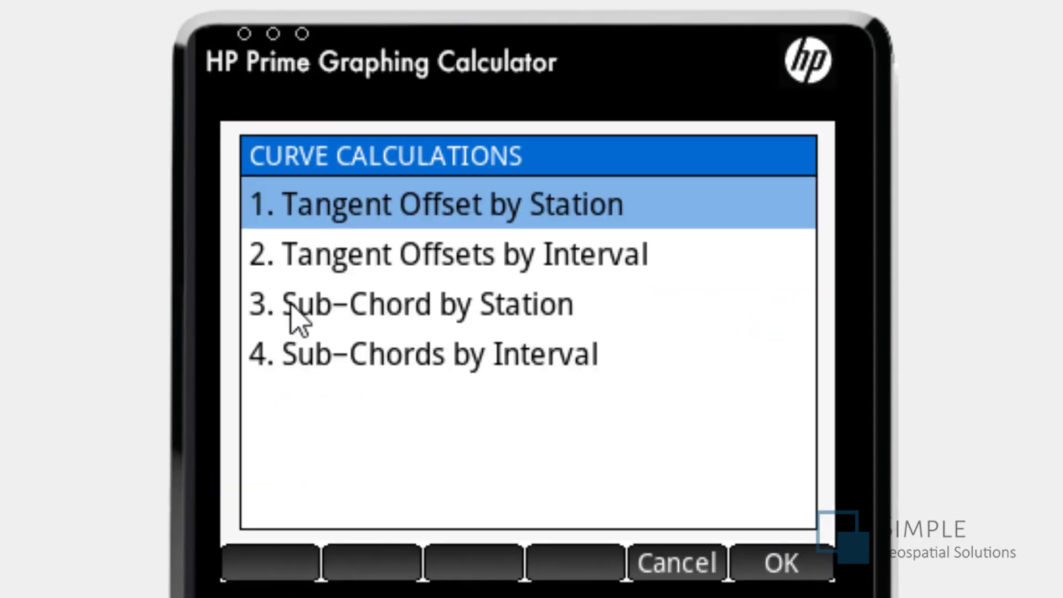
left_click(382, 308)
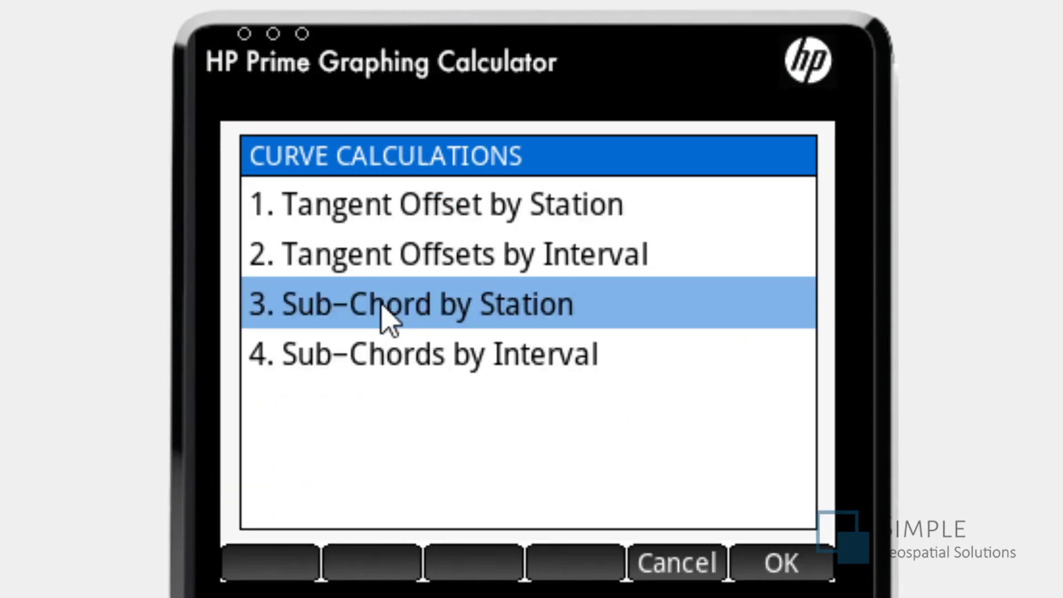
left_click(382, 308)
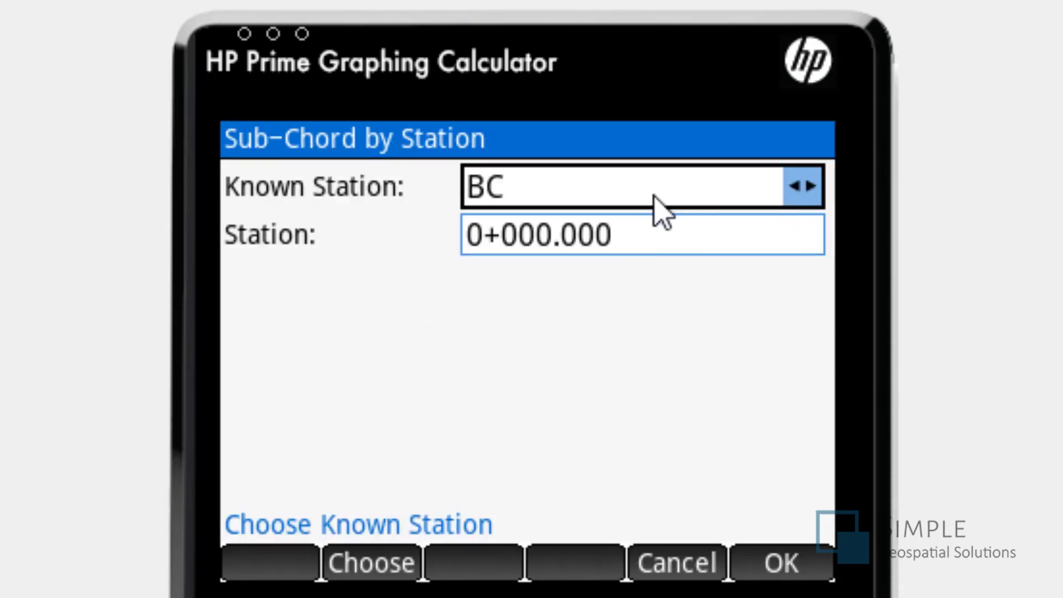
left_click(659, 244)
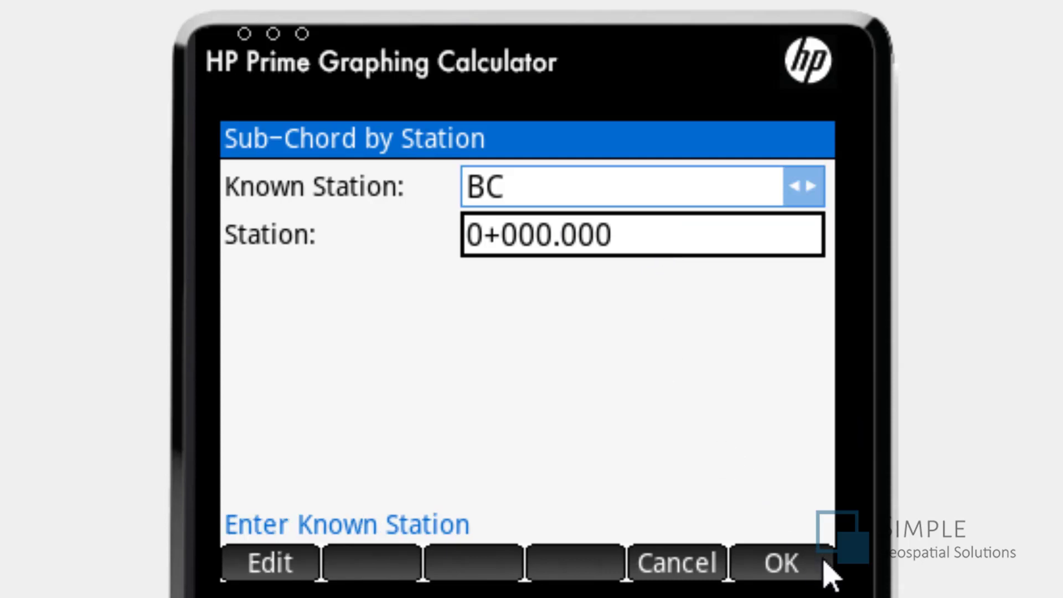
left_click(807, 576)
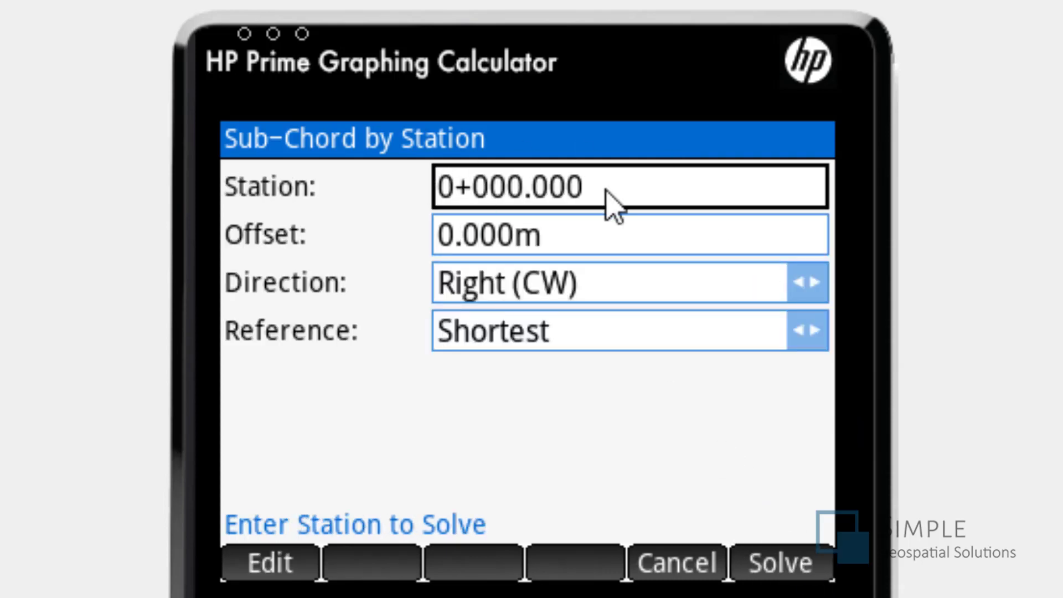
- Solve the sub-chord for station 0+005.000 with zero offset, direction Right (CW) and the Shortest reference
type("5")
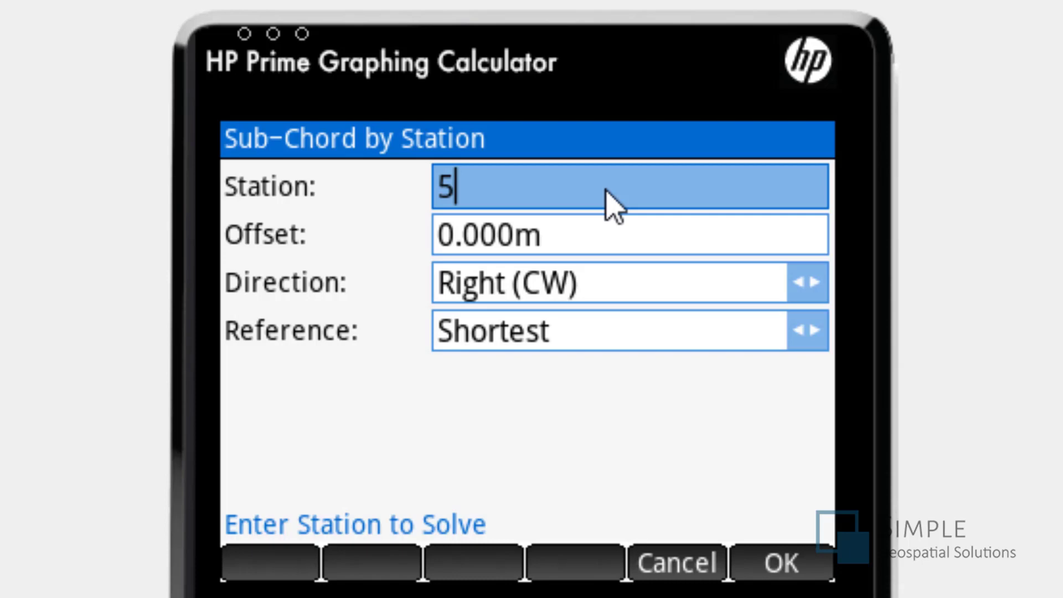
key("Return")
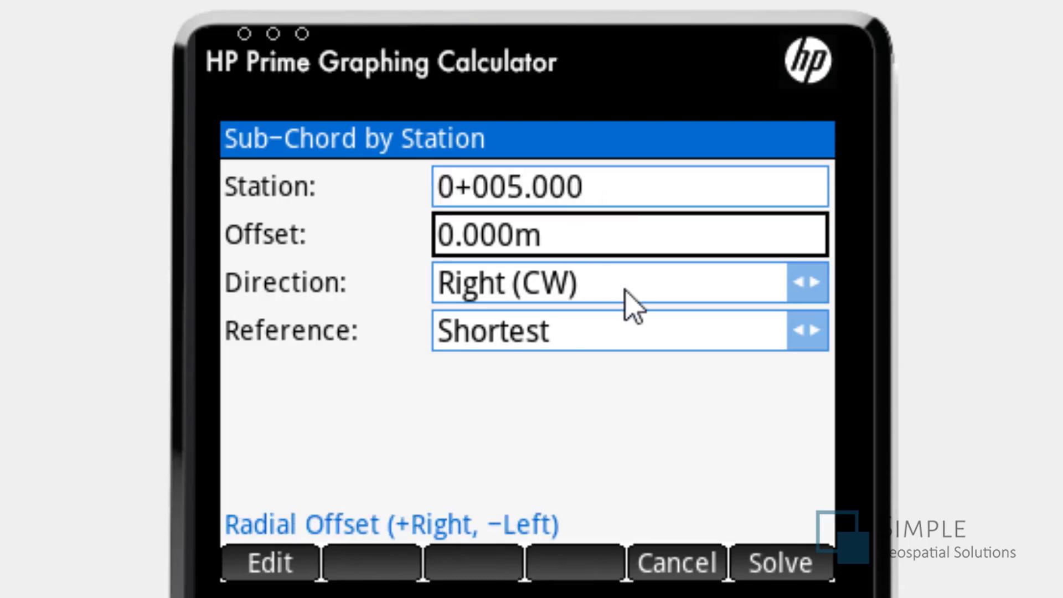
left_click(605, 297)
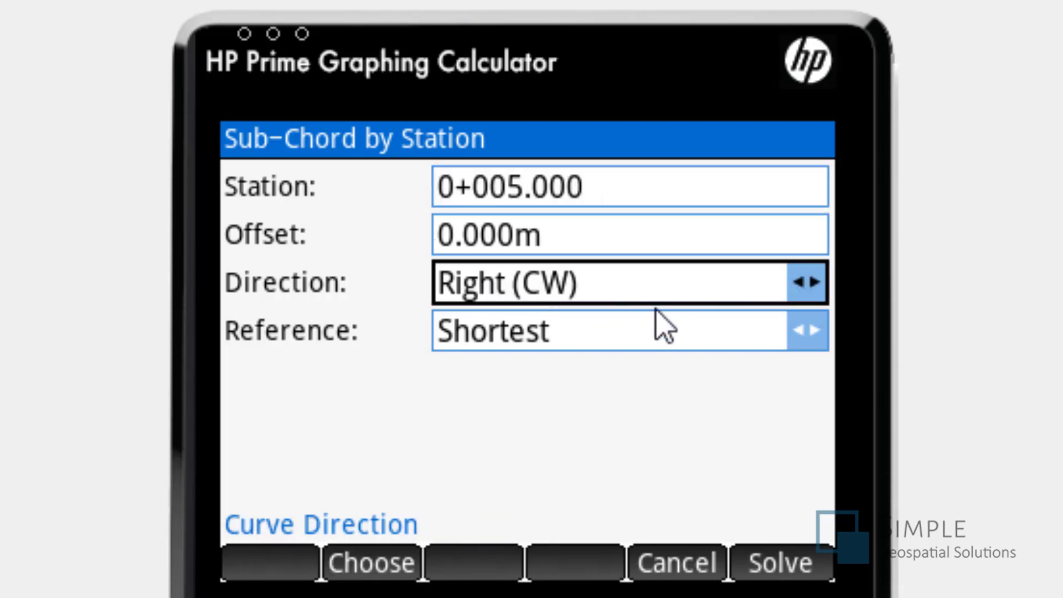
left_click(633, 335)
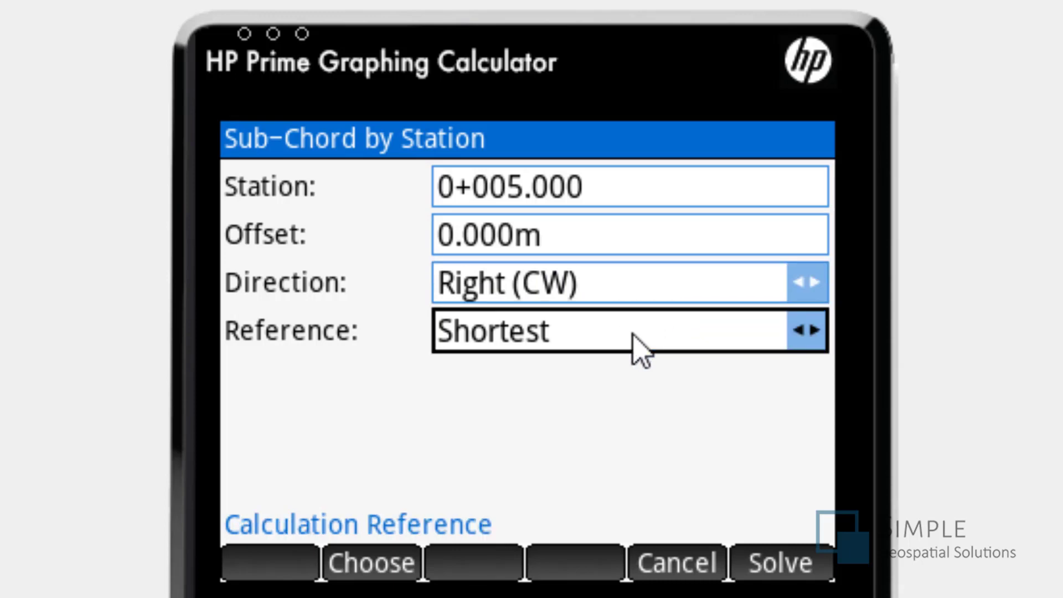
left_click(633, 334)
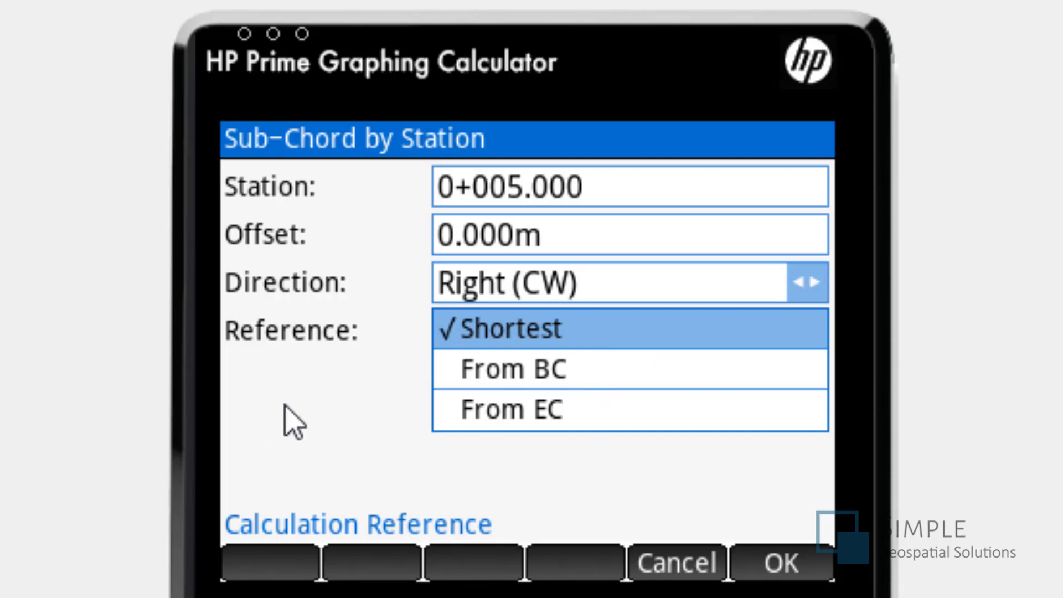
left_click(796, 564)
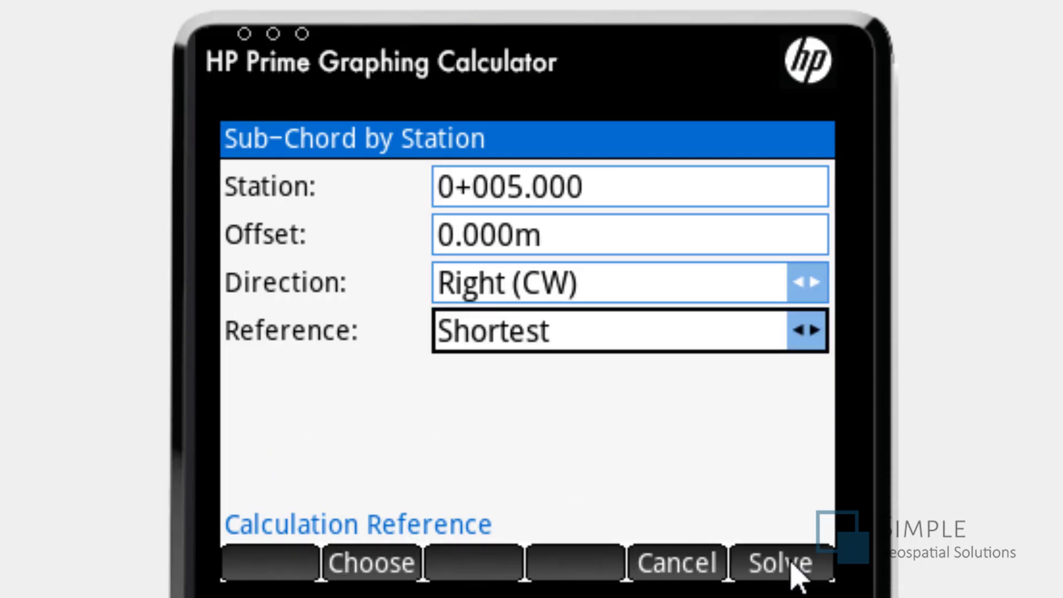
left_click(767, 562)
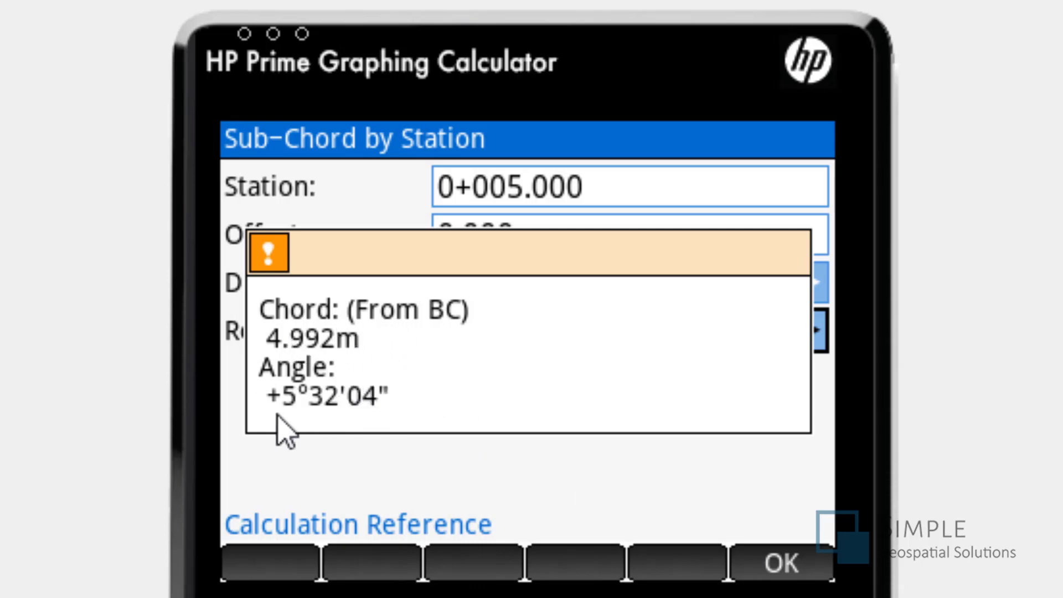
left_click(787, 571)
- Calculate Sub-Chords by Interval from BC at 0+000.000 with a 2 m interval, Right (CW) direction and Shortest reference
left_click(798, 568)
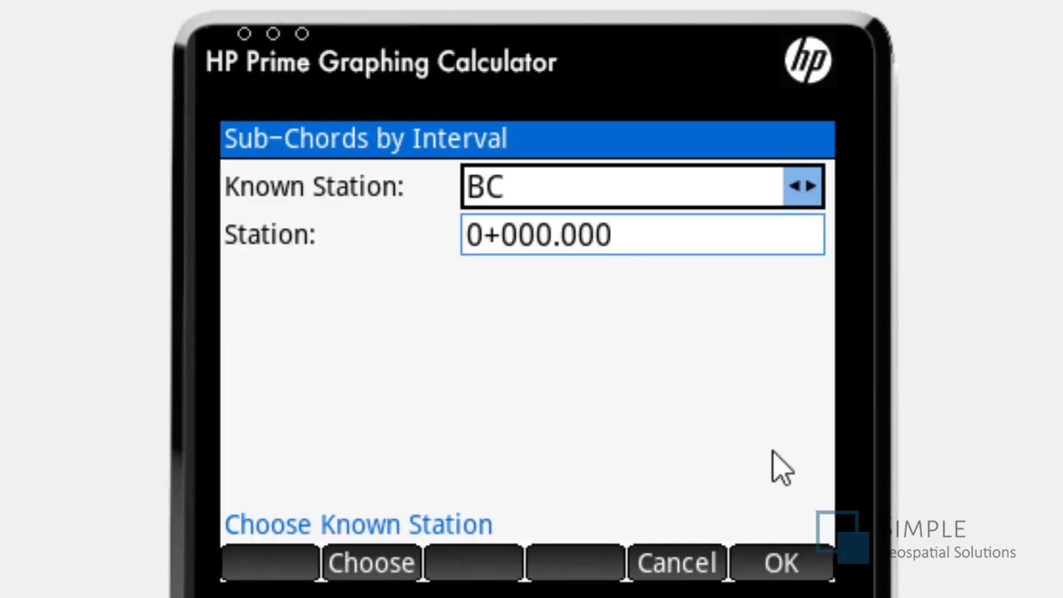
left_click(789, 570)
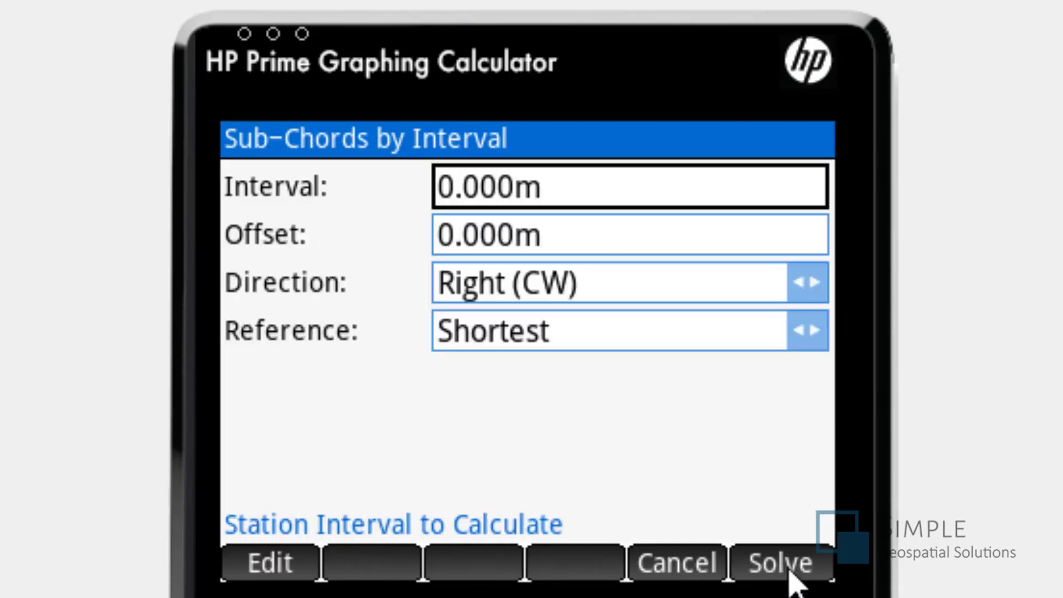
type("2")
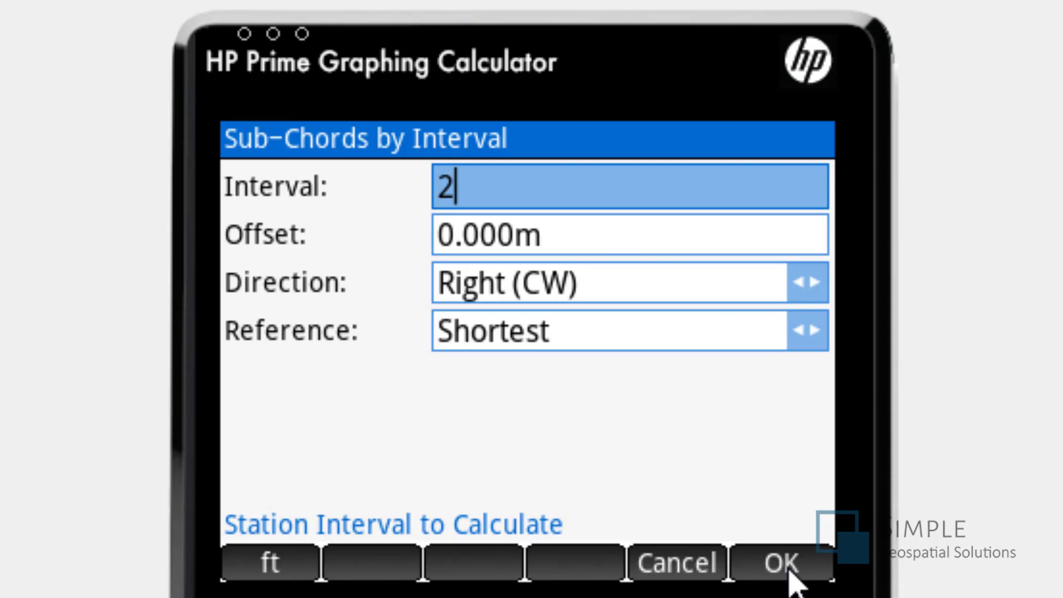
left_click(789, 570)
left_click(789, 570)
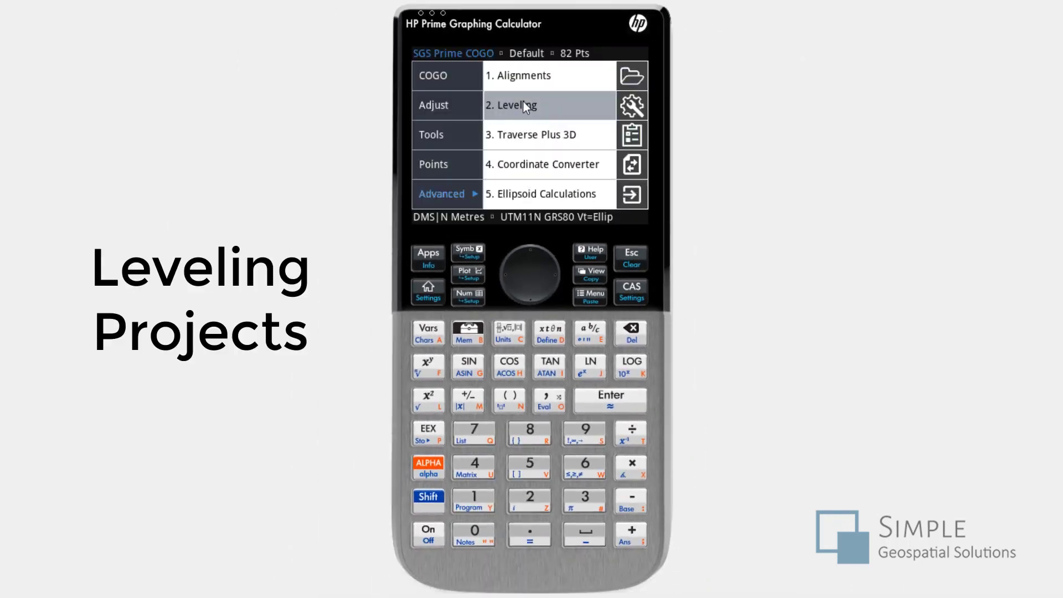
- Start a new level project and set its distance observations to Use Default
left_click(527, 101)
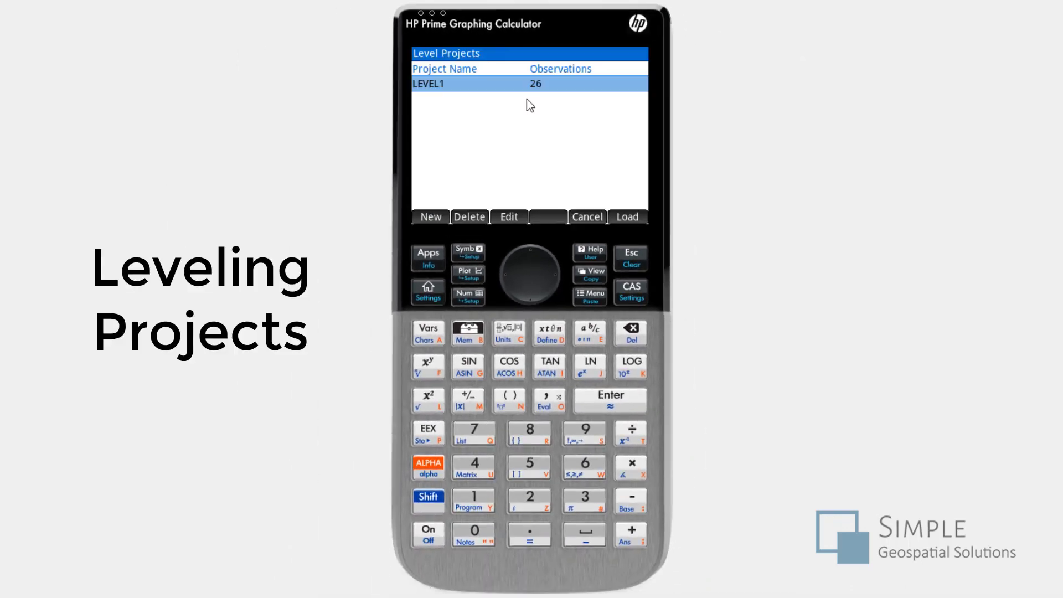
left_click(431, 217)
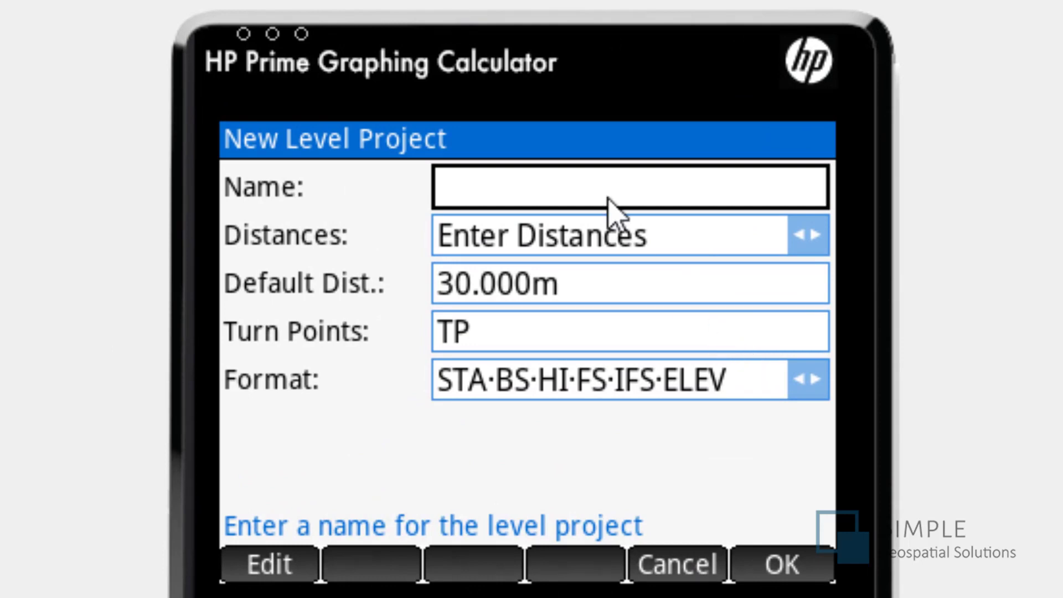
left_click(684, 237)
left_click(685, 238)
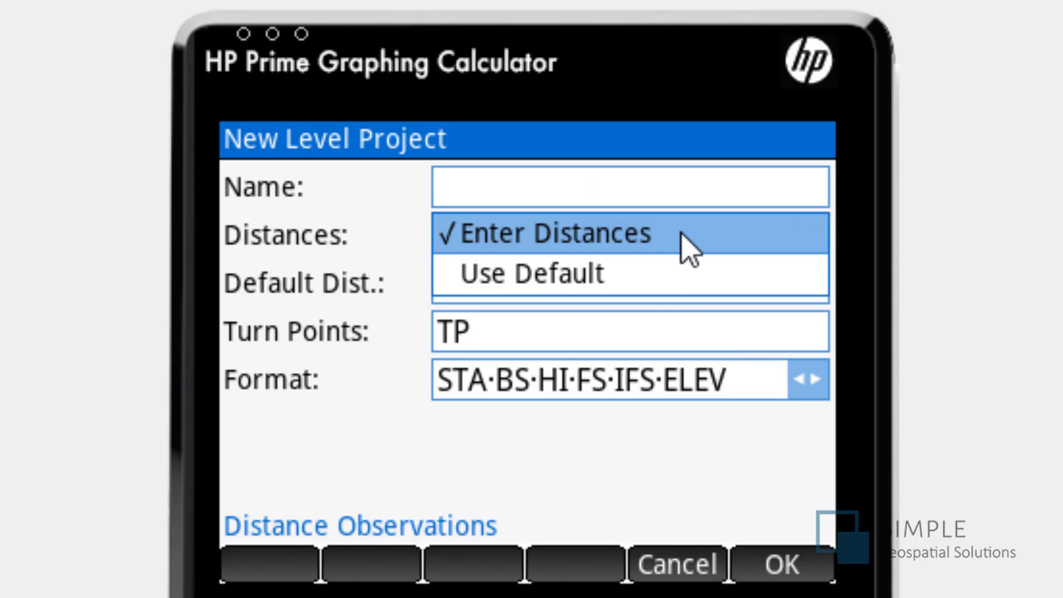
left_click(681, 234)
left_click(561, 323)
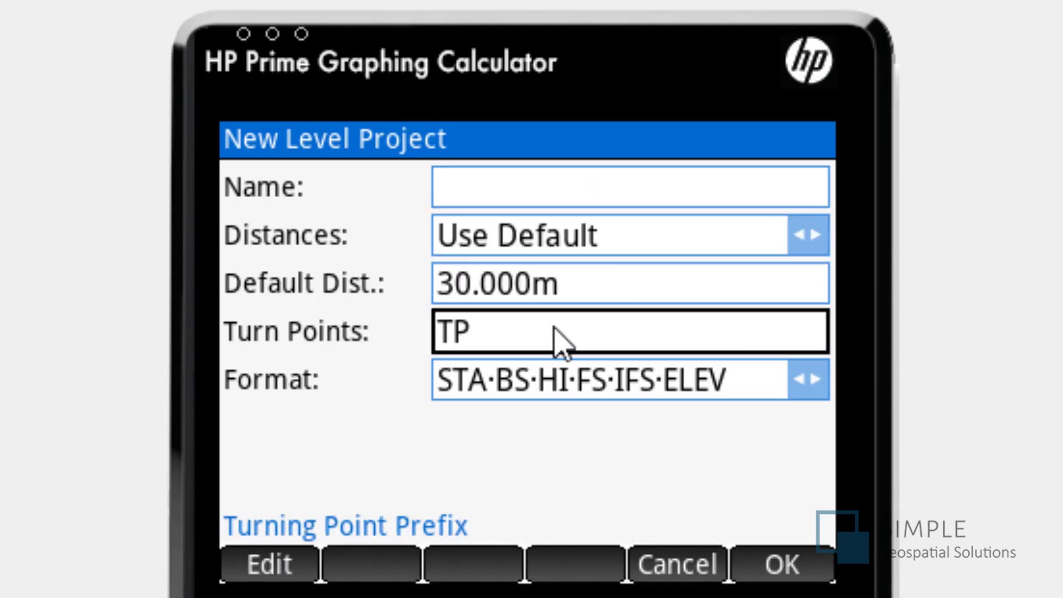
- Look through the fieldbook format options and leave the new level project without creating it
left_click(468, 388)
left_click(476, 387)
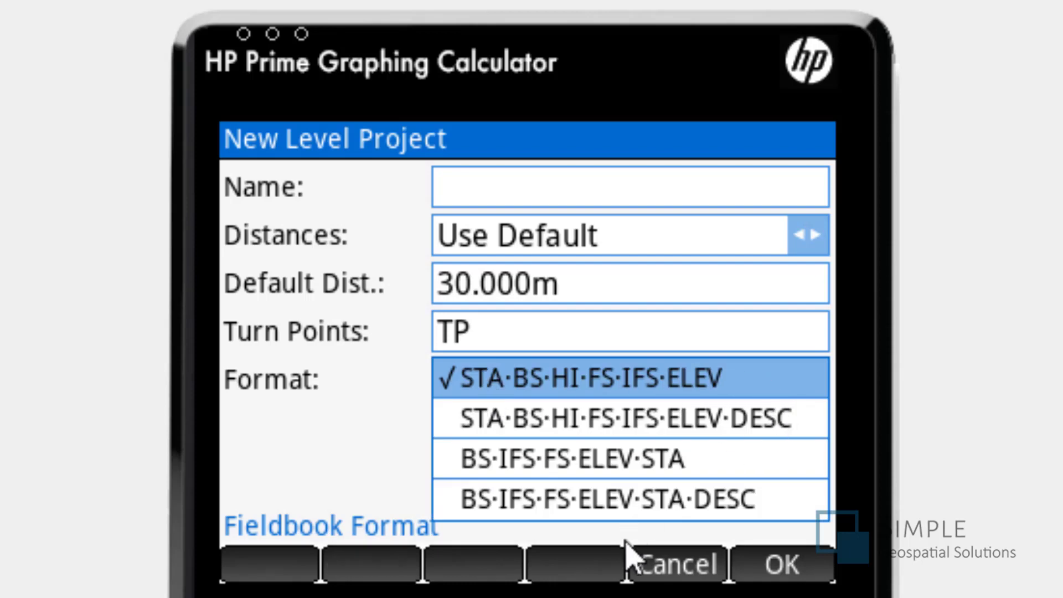
left_click(667, 570)
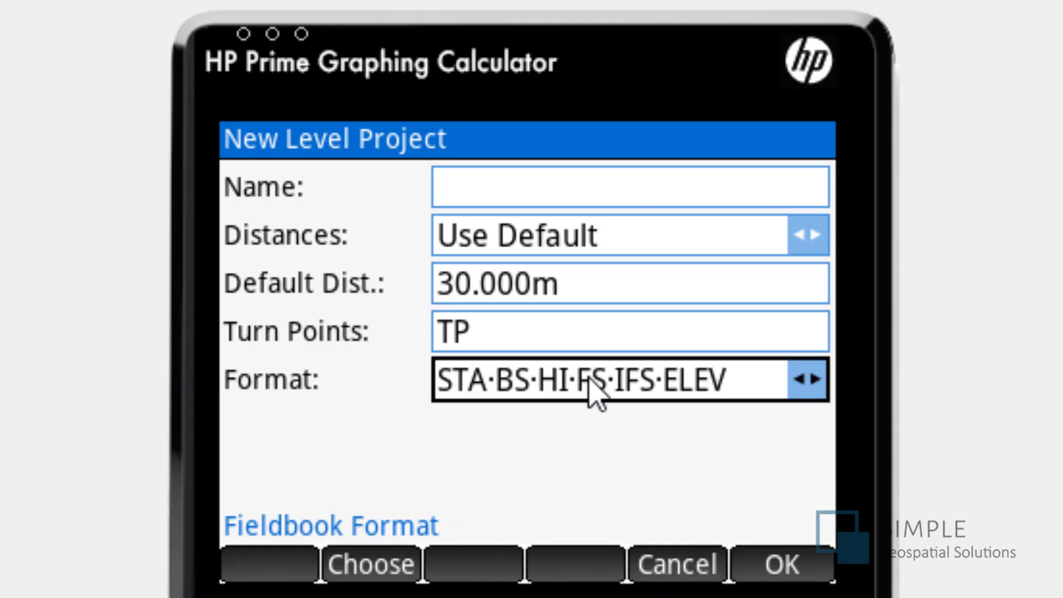
left_click(675, 565)
- Load the LEVEL1 level project and review its data in the field book
left_click(801, 567)
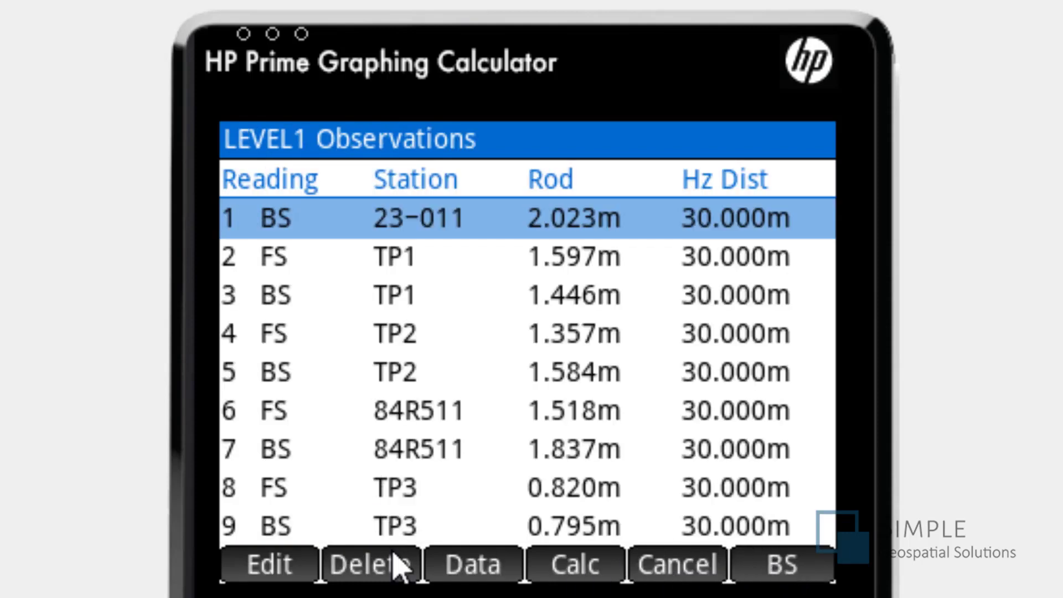
left_click(465, 565)
left_click(390, 214)
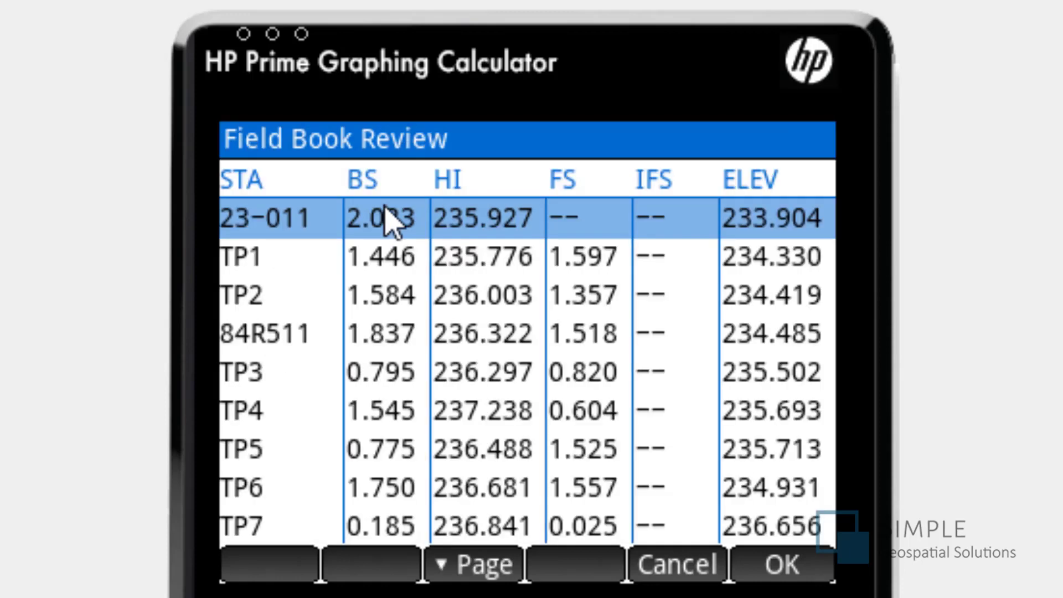
- Open the field book file export for the LEVEL1 project
left_click(684, 218)
left_click(494, 316)
left_click(784, 566)
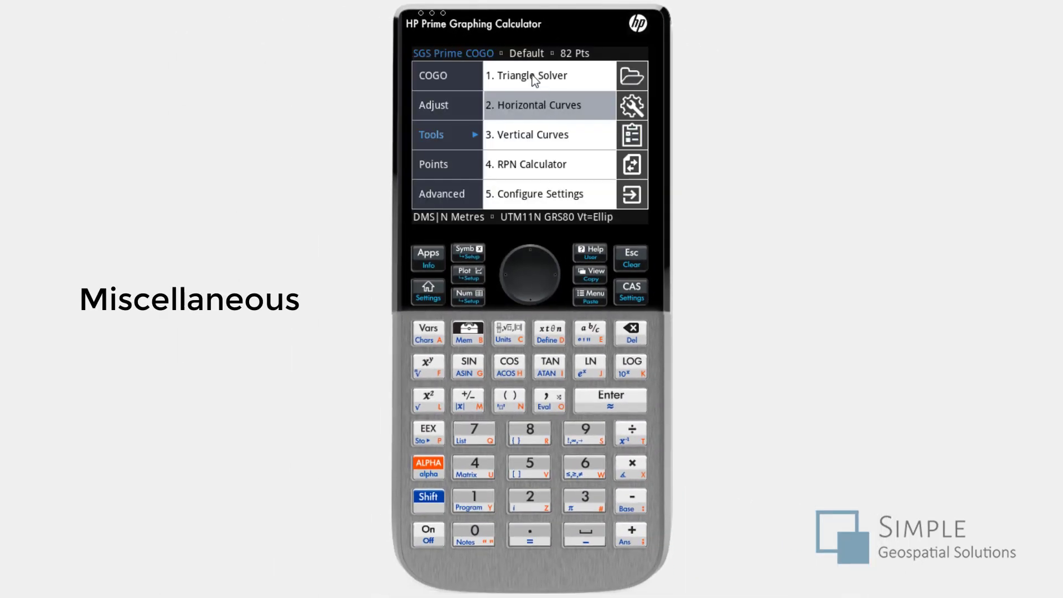
- Solve a plane triangle with side c of 3 m, side a of 4 m and side b of 5 m
left_click(533, 78)
left_click(463, 89)
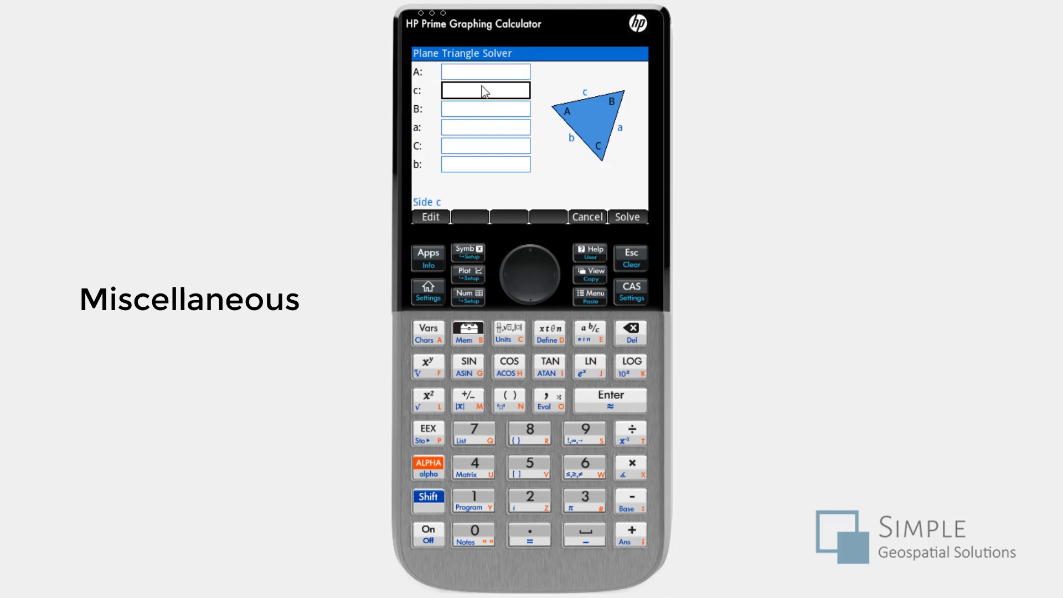
type("3")
key("Return")
key("Down")
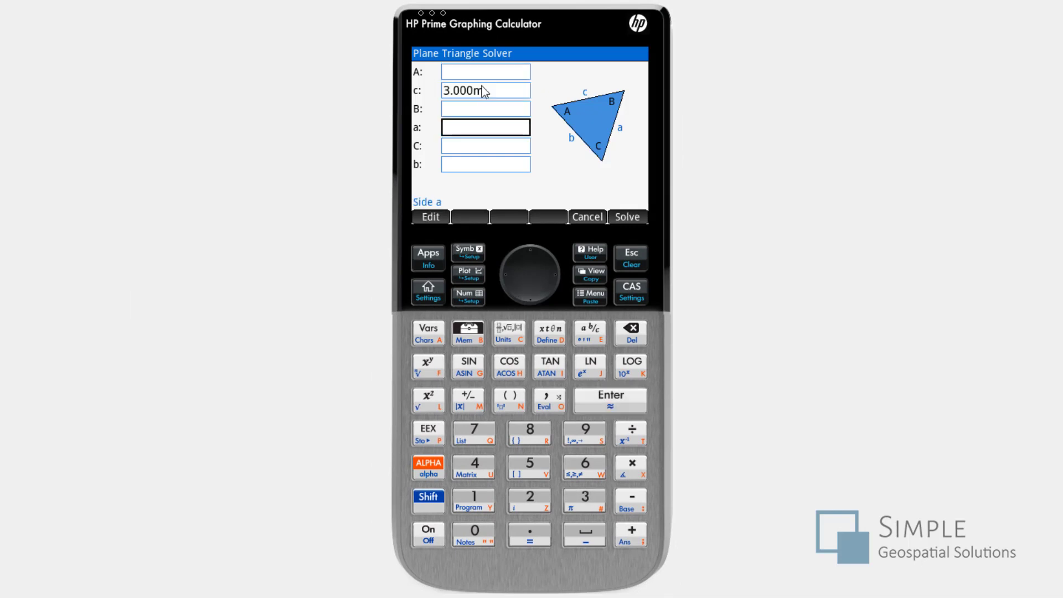
type("4")
key("Return")
key("Down")
type("5")
key("Return")
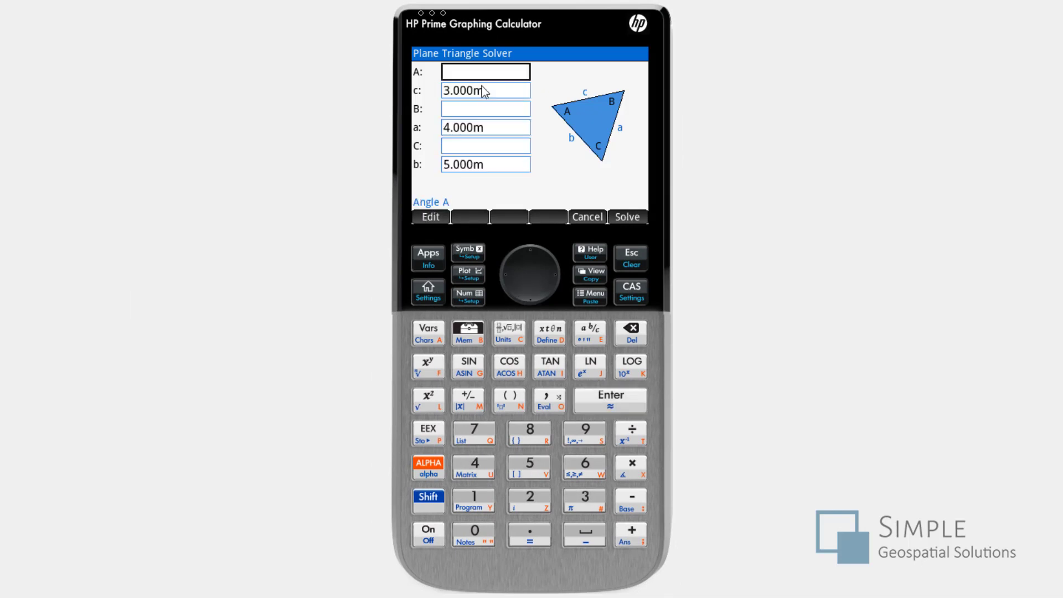
key("Return")
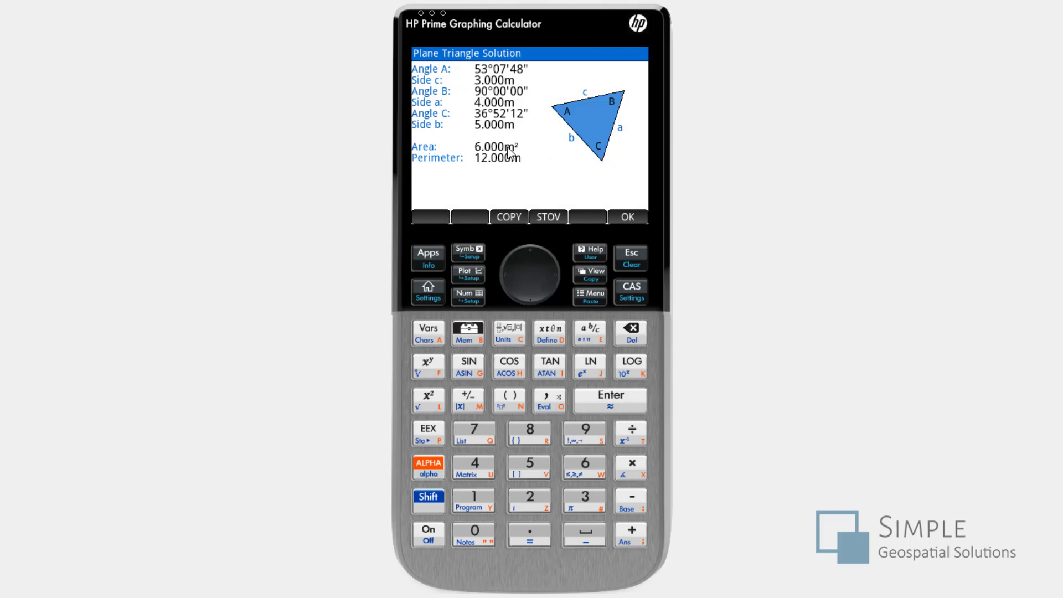
- Return from the triangle solution to the solver, clear side c alone and then reset all the remaining fields
left_click(628, 221)
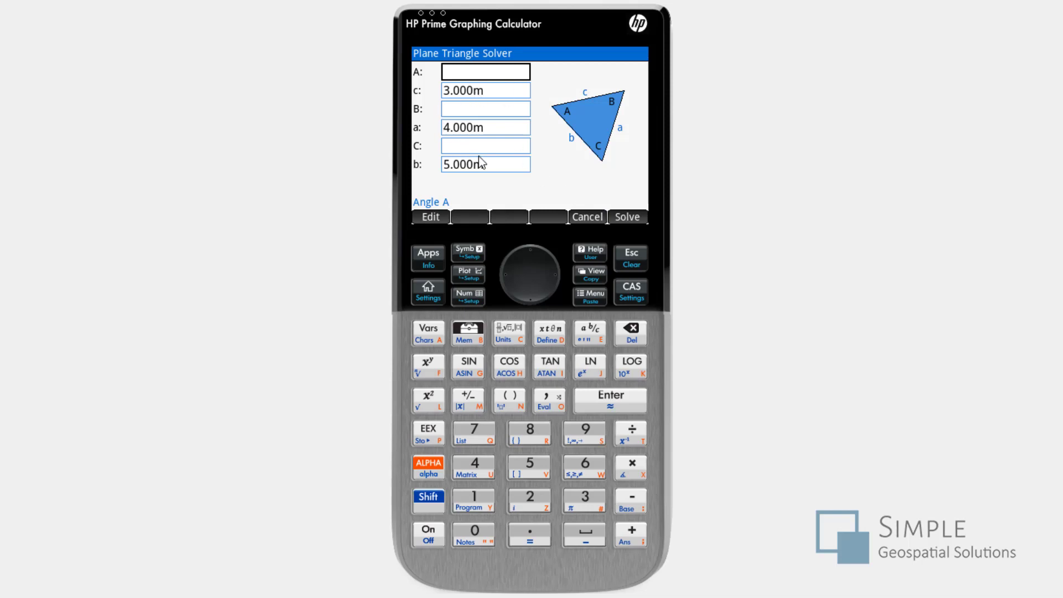
key("Down")
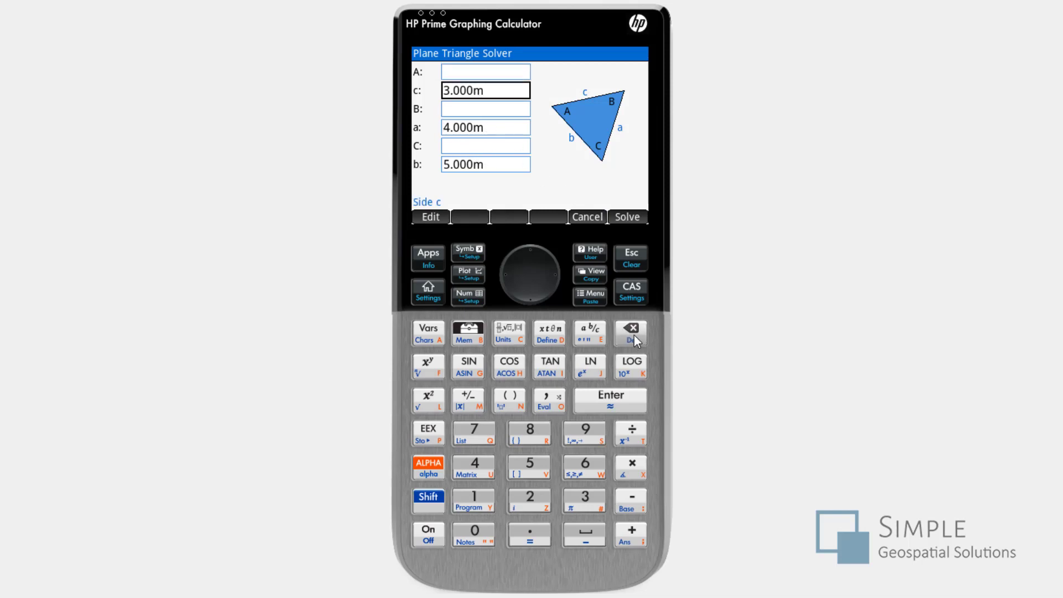
left_click(634, 335)
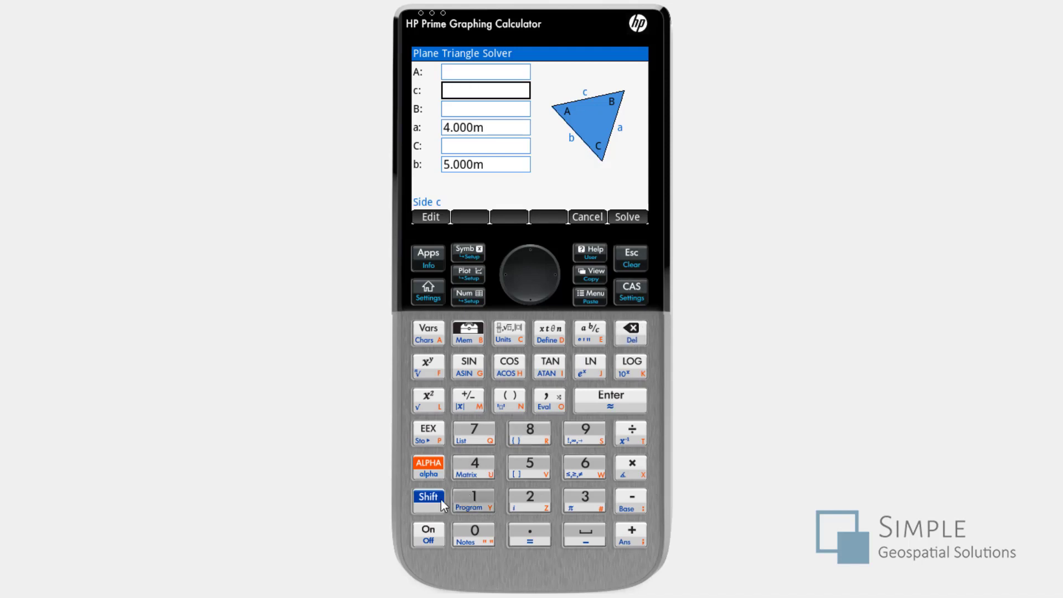
left_click(430, 502)
left_click(632, 330)
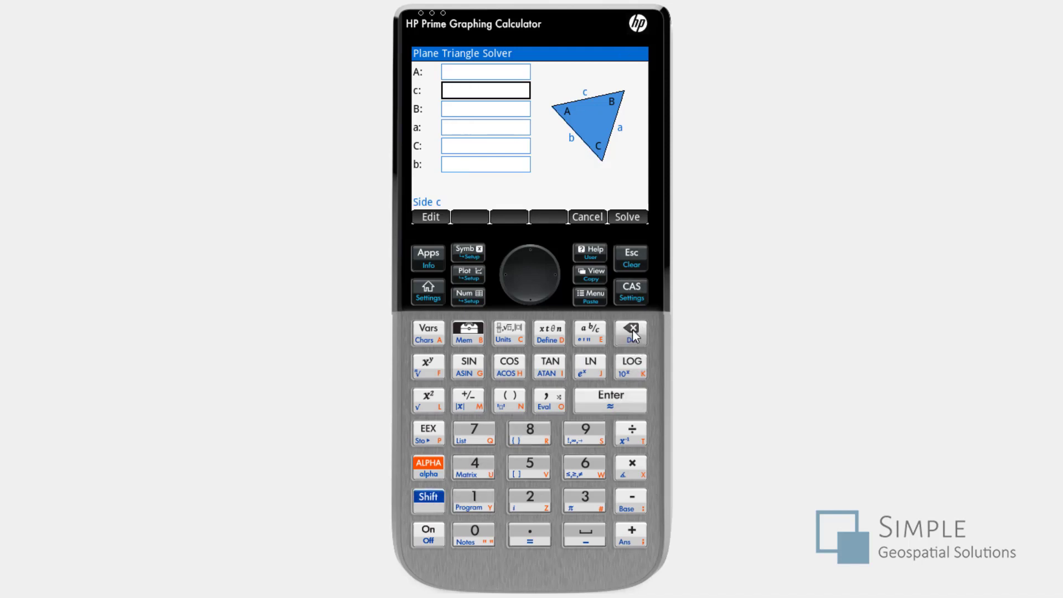
- Enter 15.1234 for side c and insert a 0 before the decimal point to make it 150.1234
type("15.12")
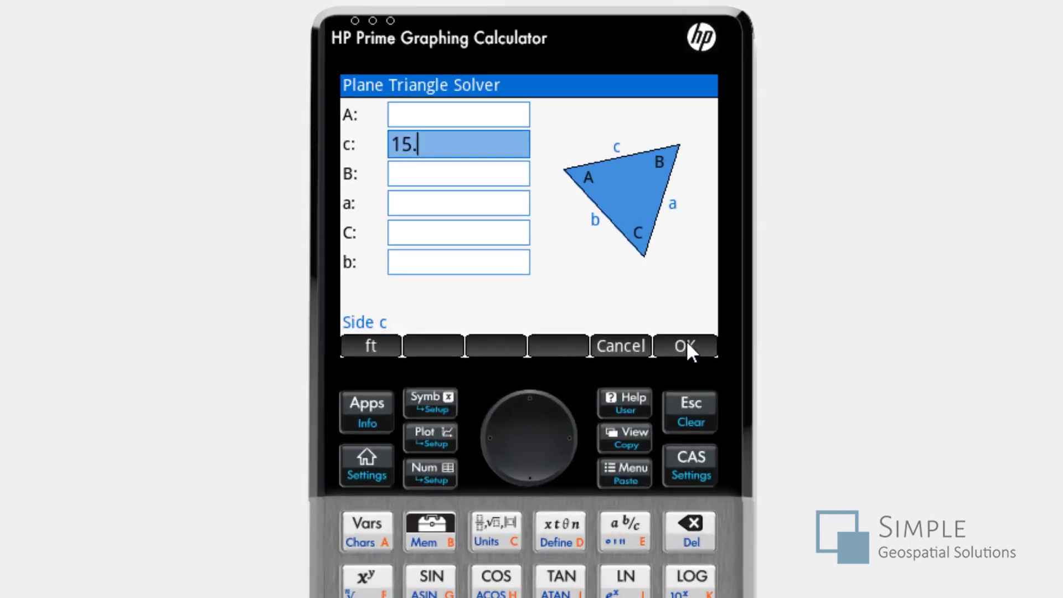
type("34")
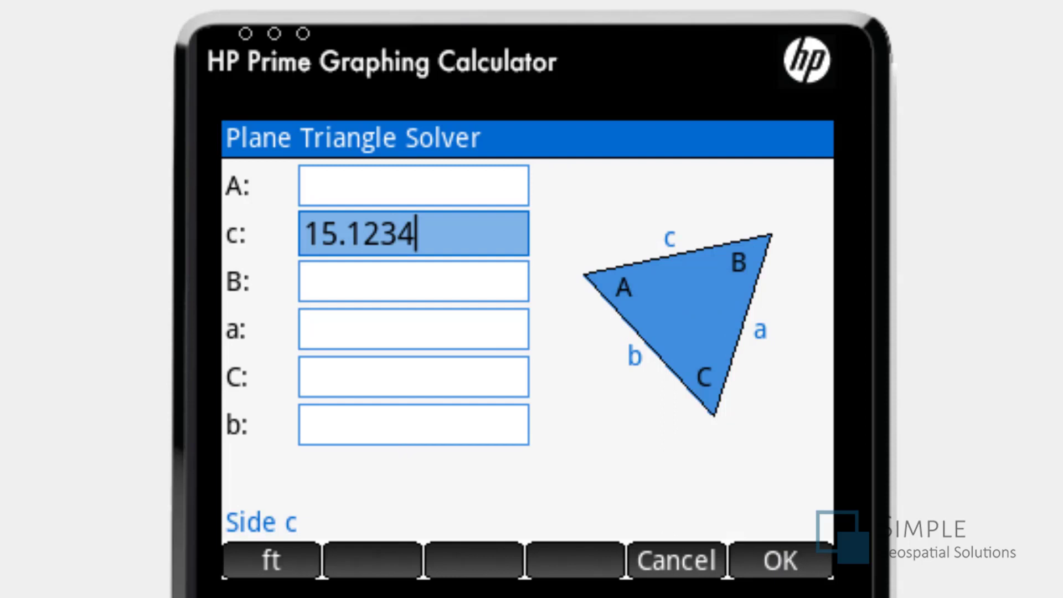
left_click(336, 243)
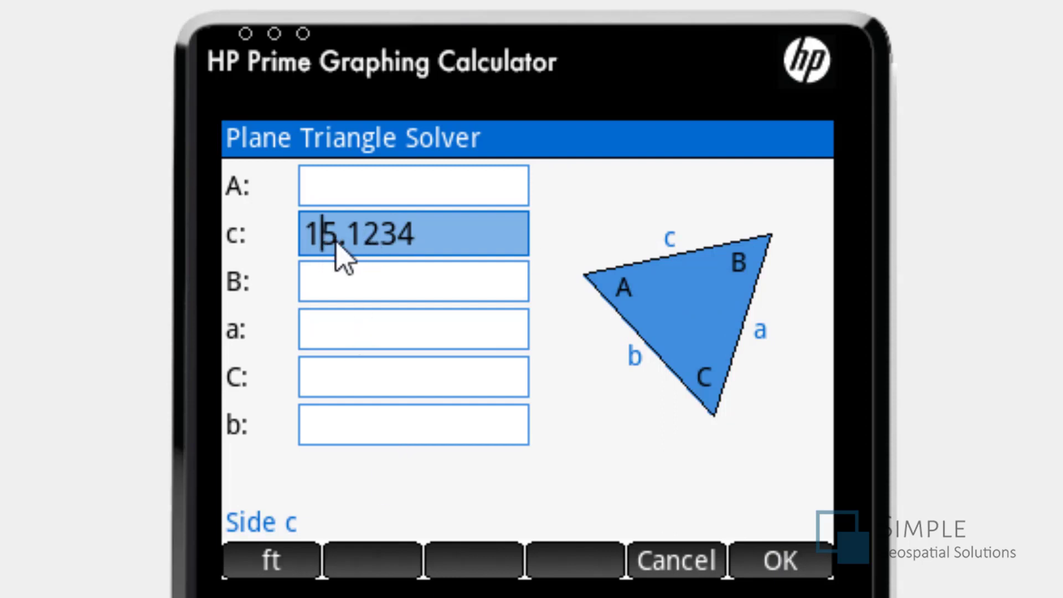
left_click(337, 242)
type("0")
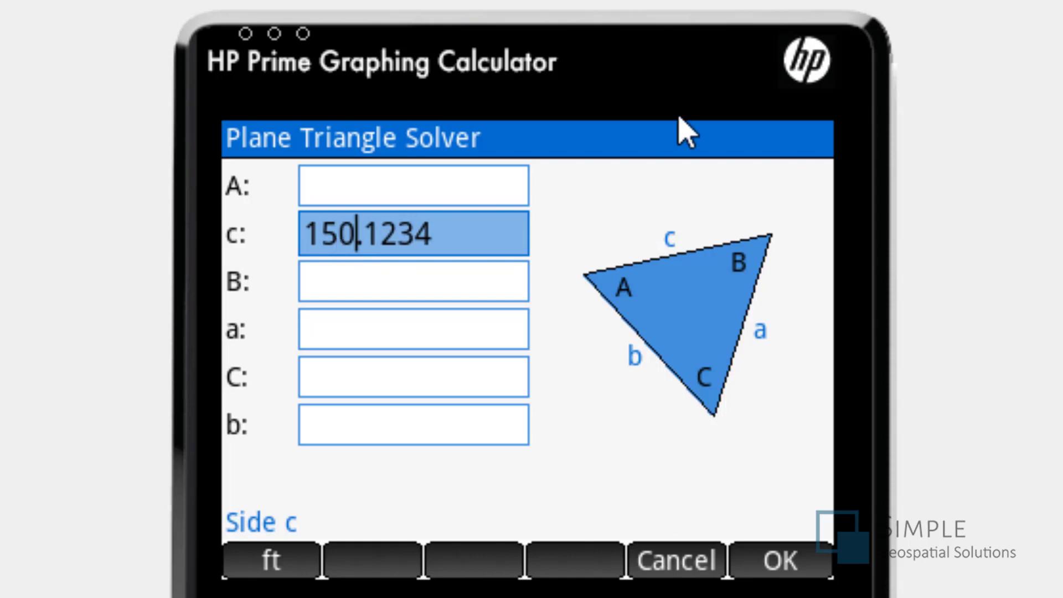